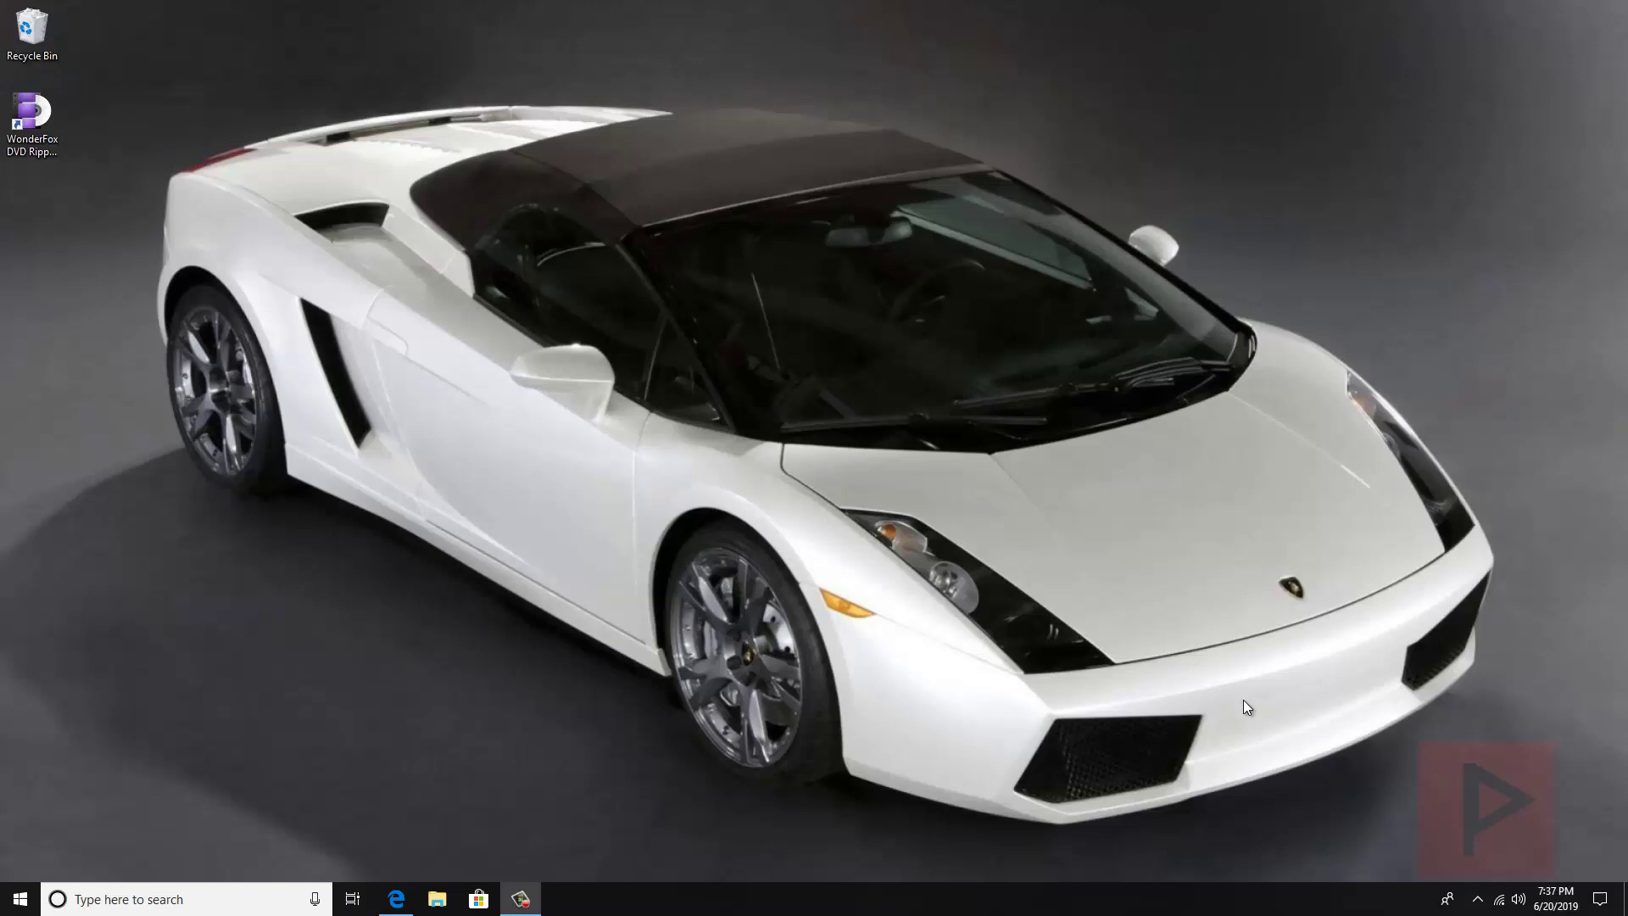
# Look over the WonderFox DVD Ripper Pro product page in the browser and minimize the browser.
pyautogui.click(396, 898)
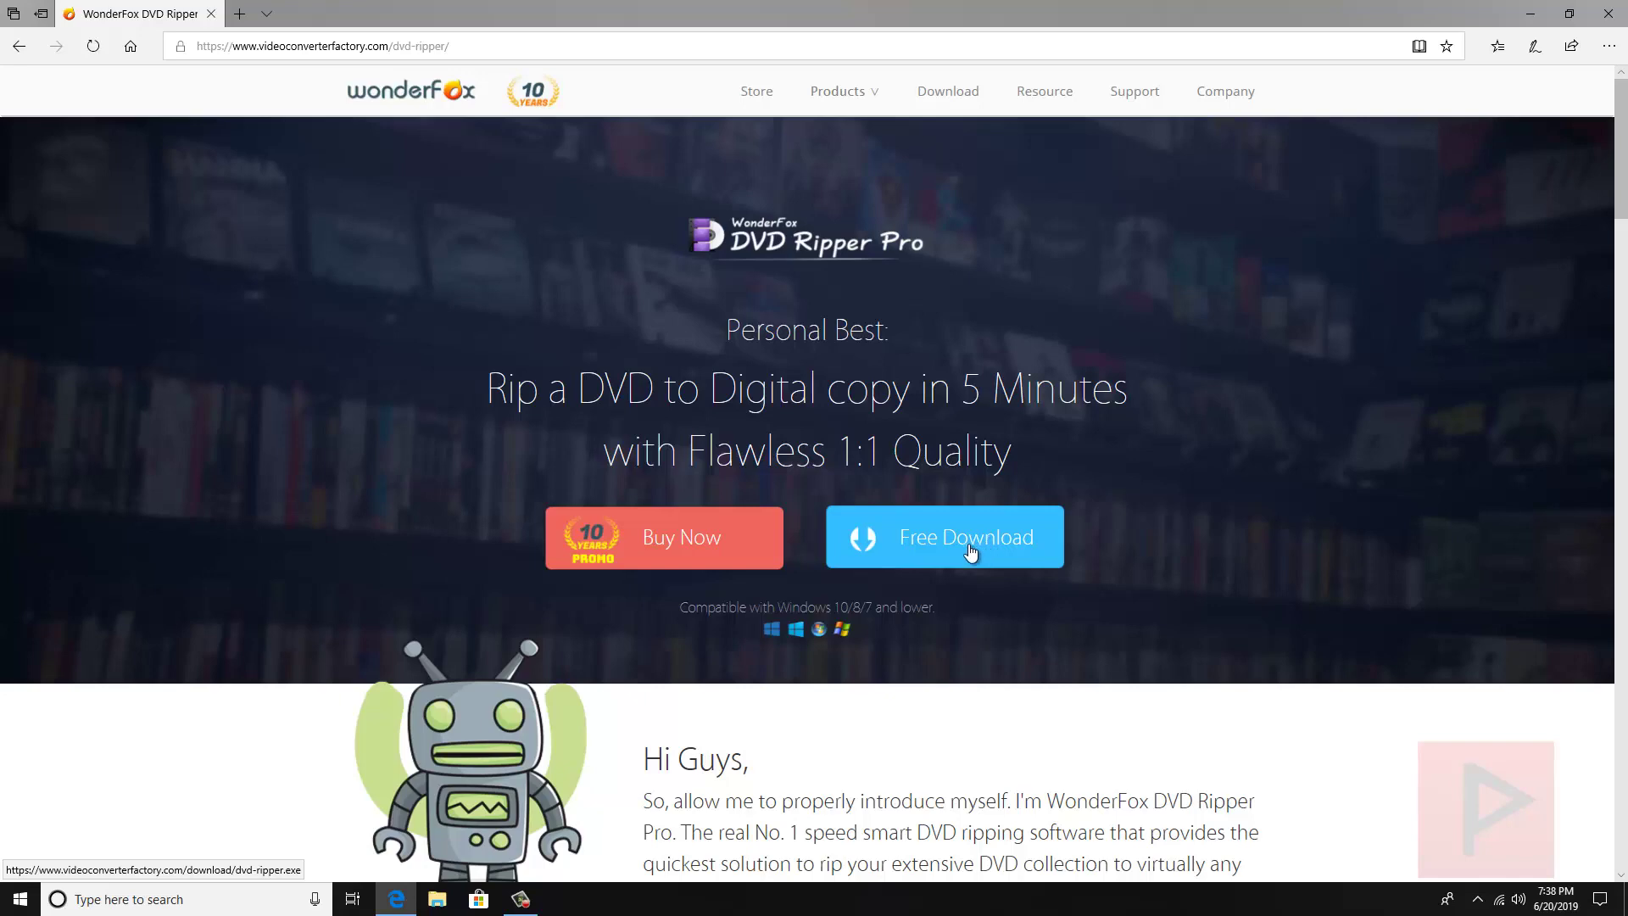
pyautogui.scroll(-15, 970, 551)
pyautogui.scroll(-20, 798, 472)
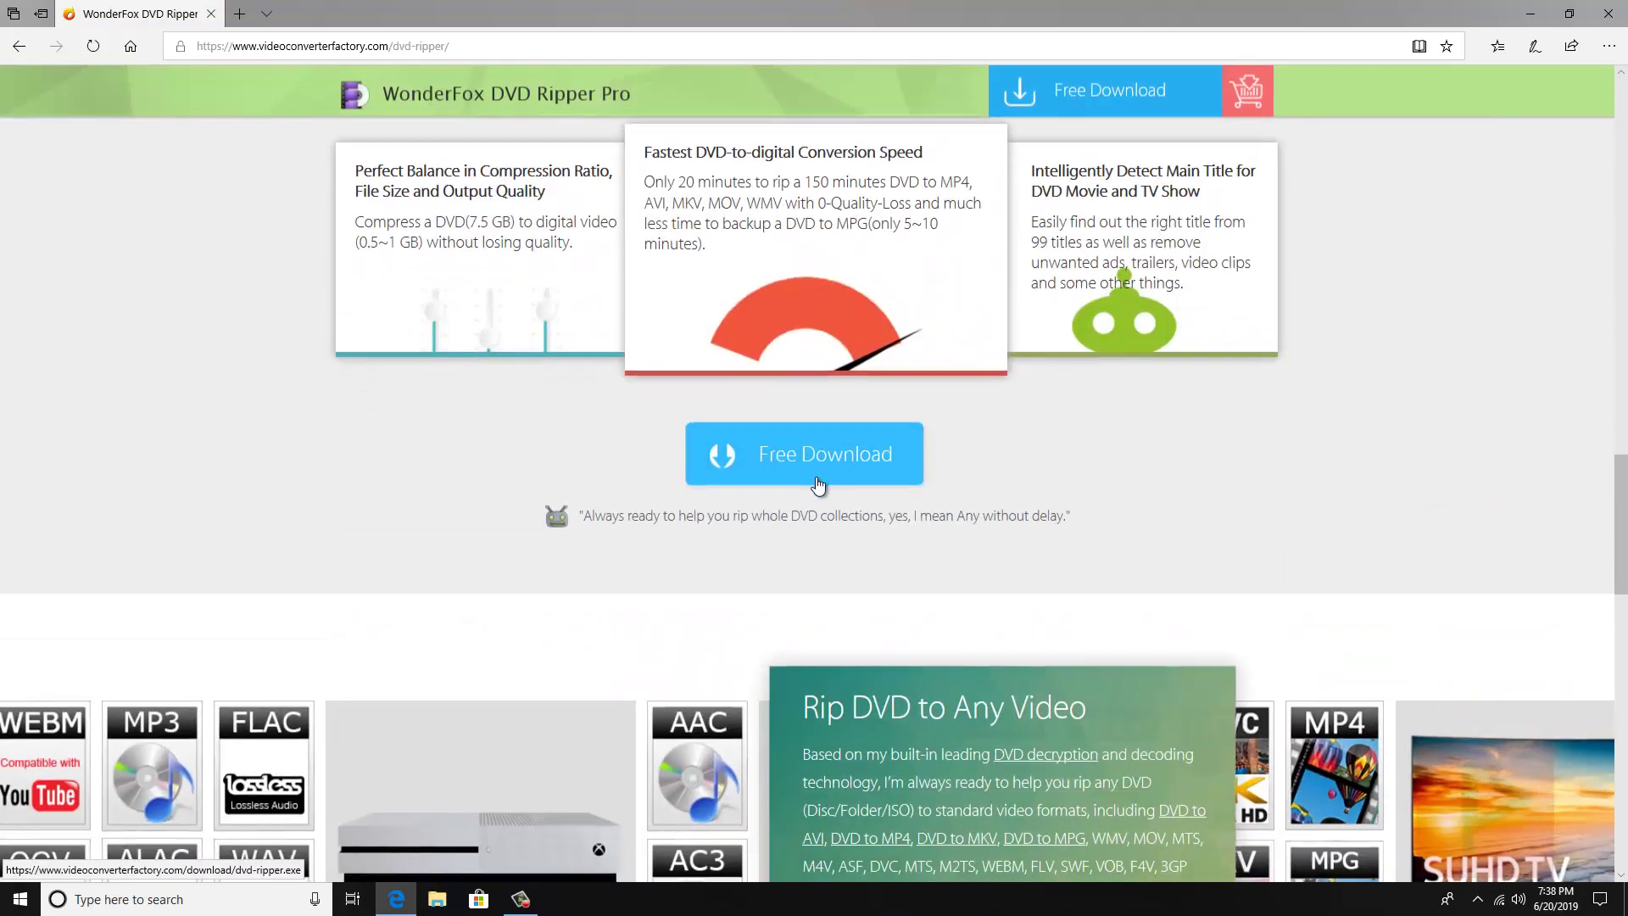
pyautogui.scroll(20, 806, 609)
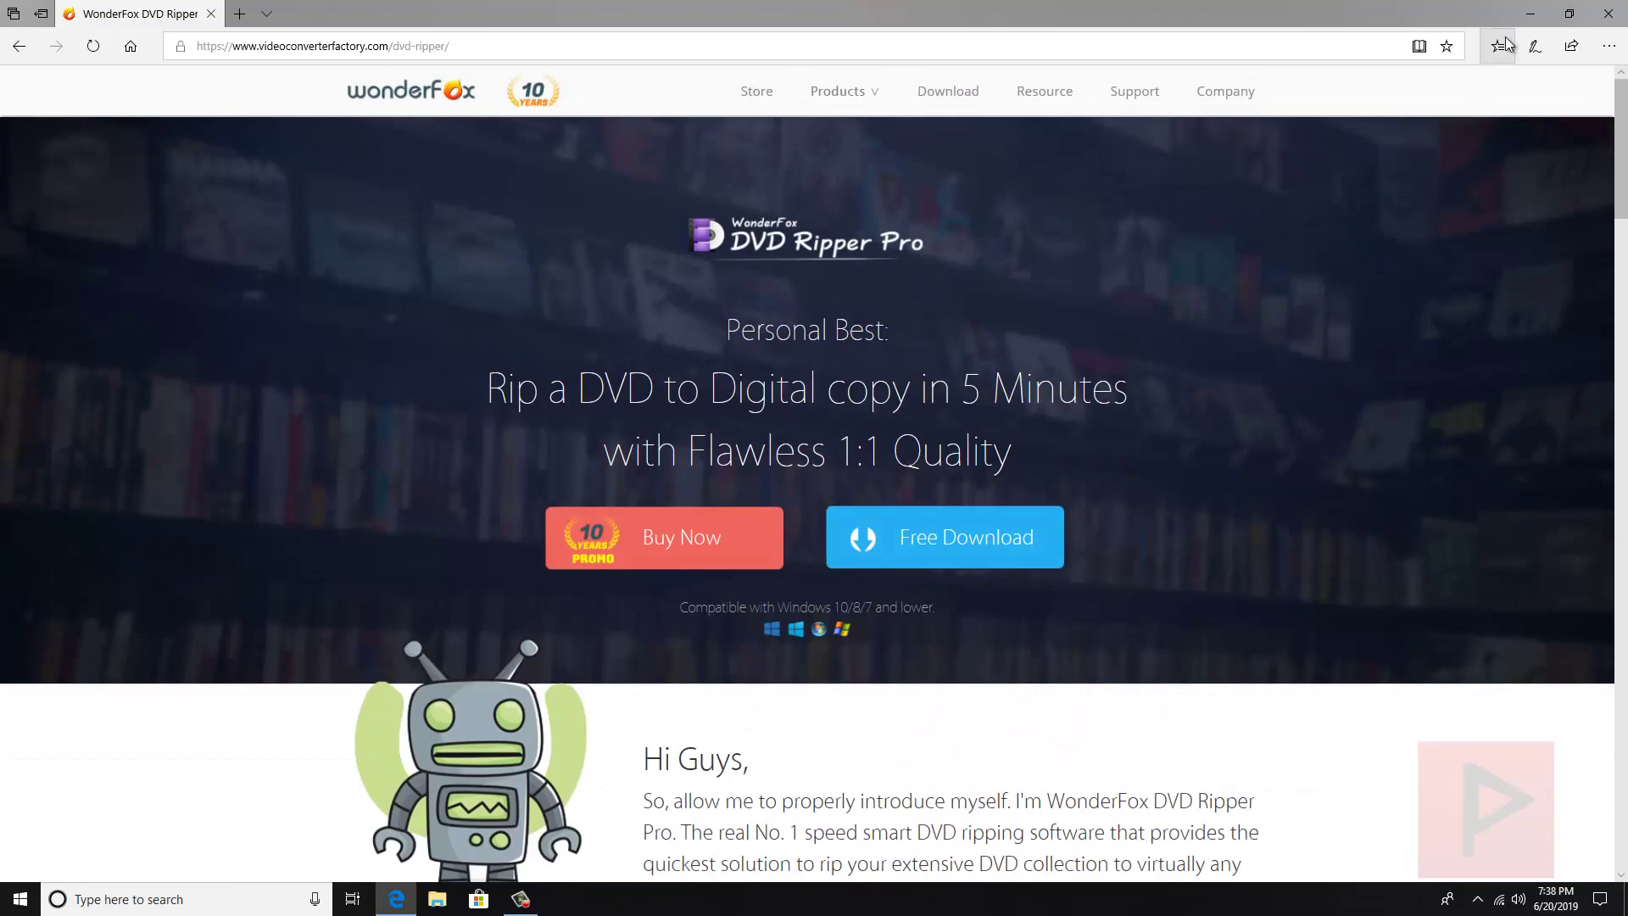
pyautogui.click(1530, 14)
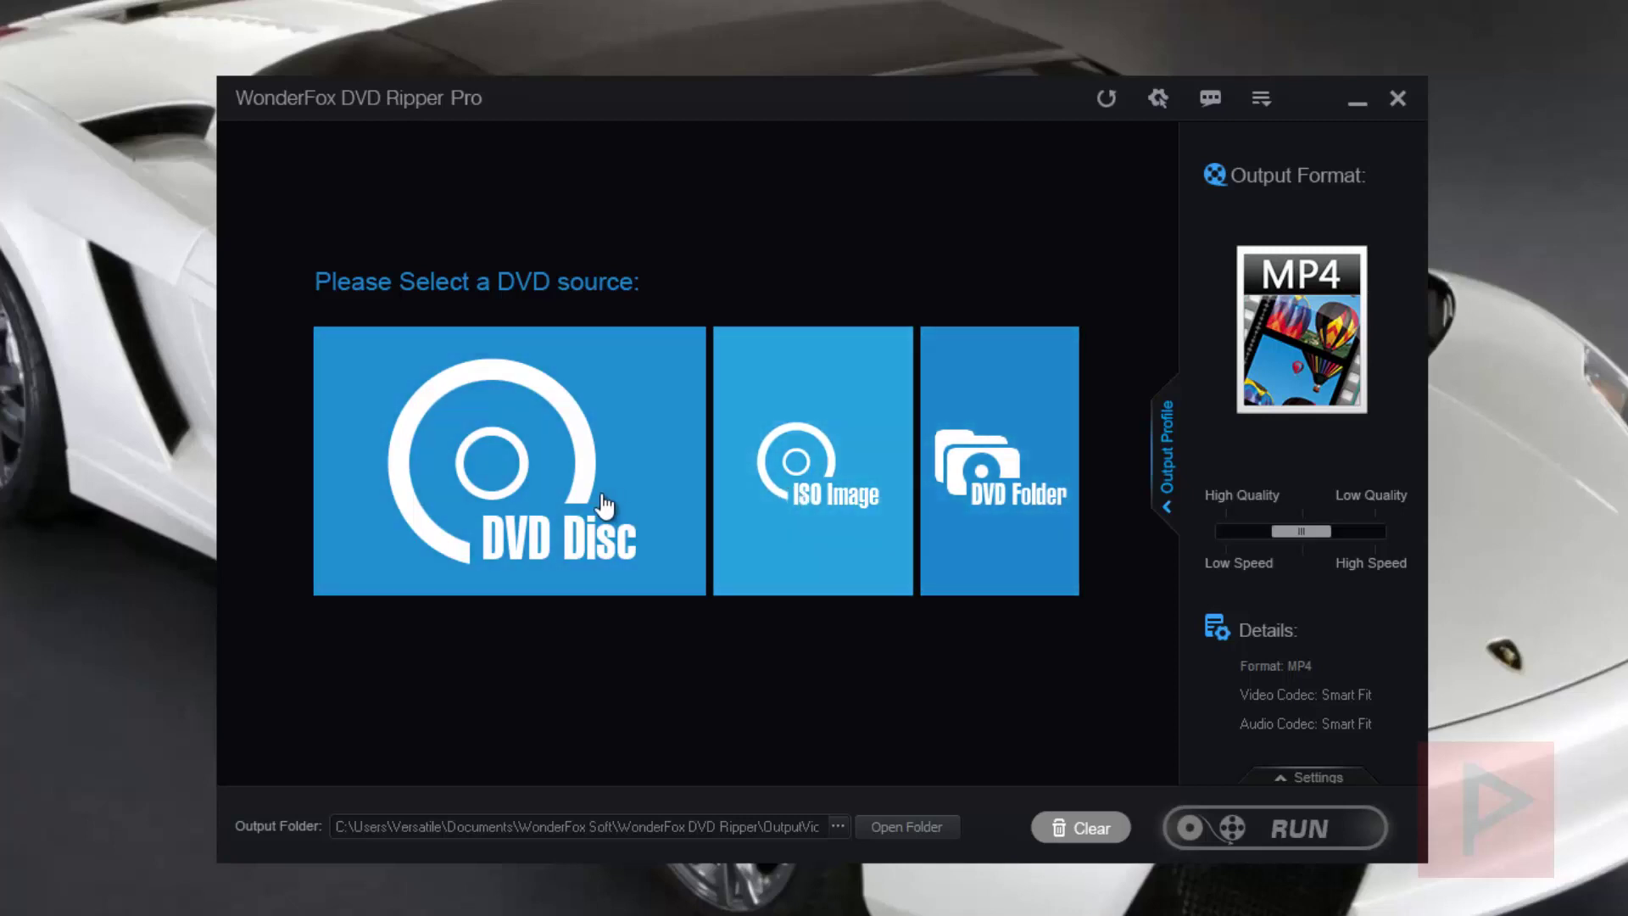
# Load the DVD disc DIE_HARD_3_DISC1 as the ripping source.
pyautogui.click(541, 502)
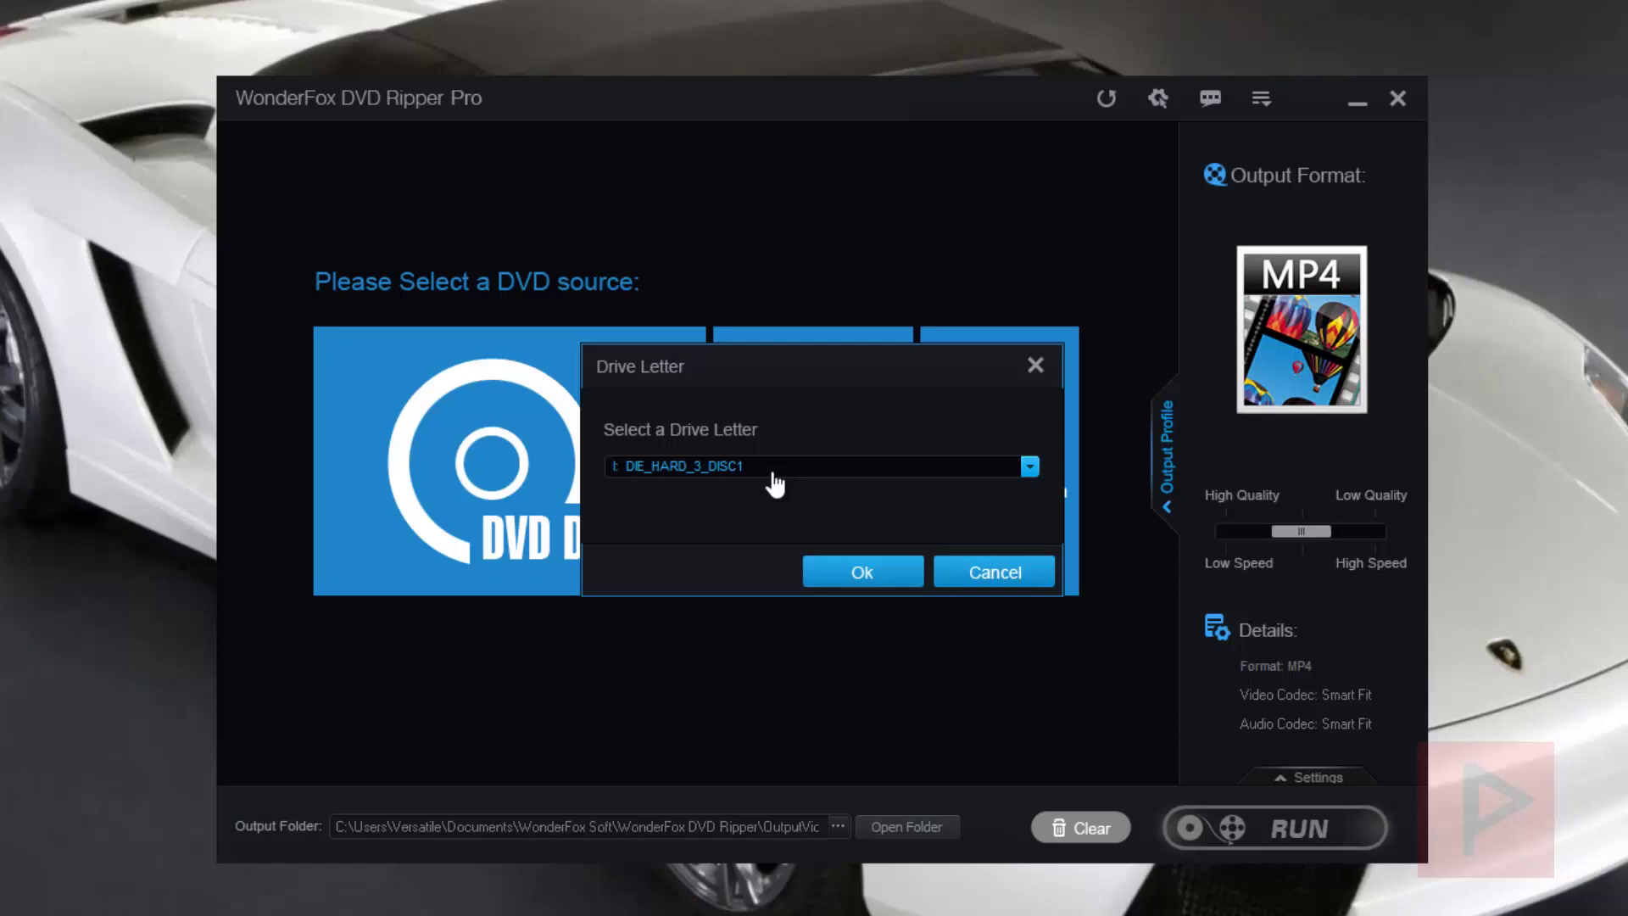
pyautogui.click(869, 579)
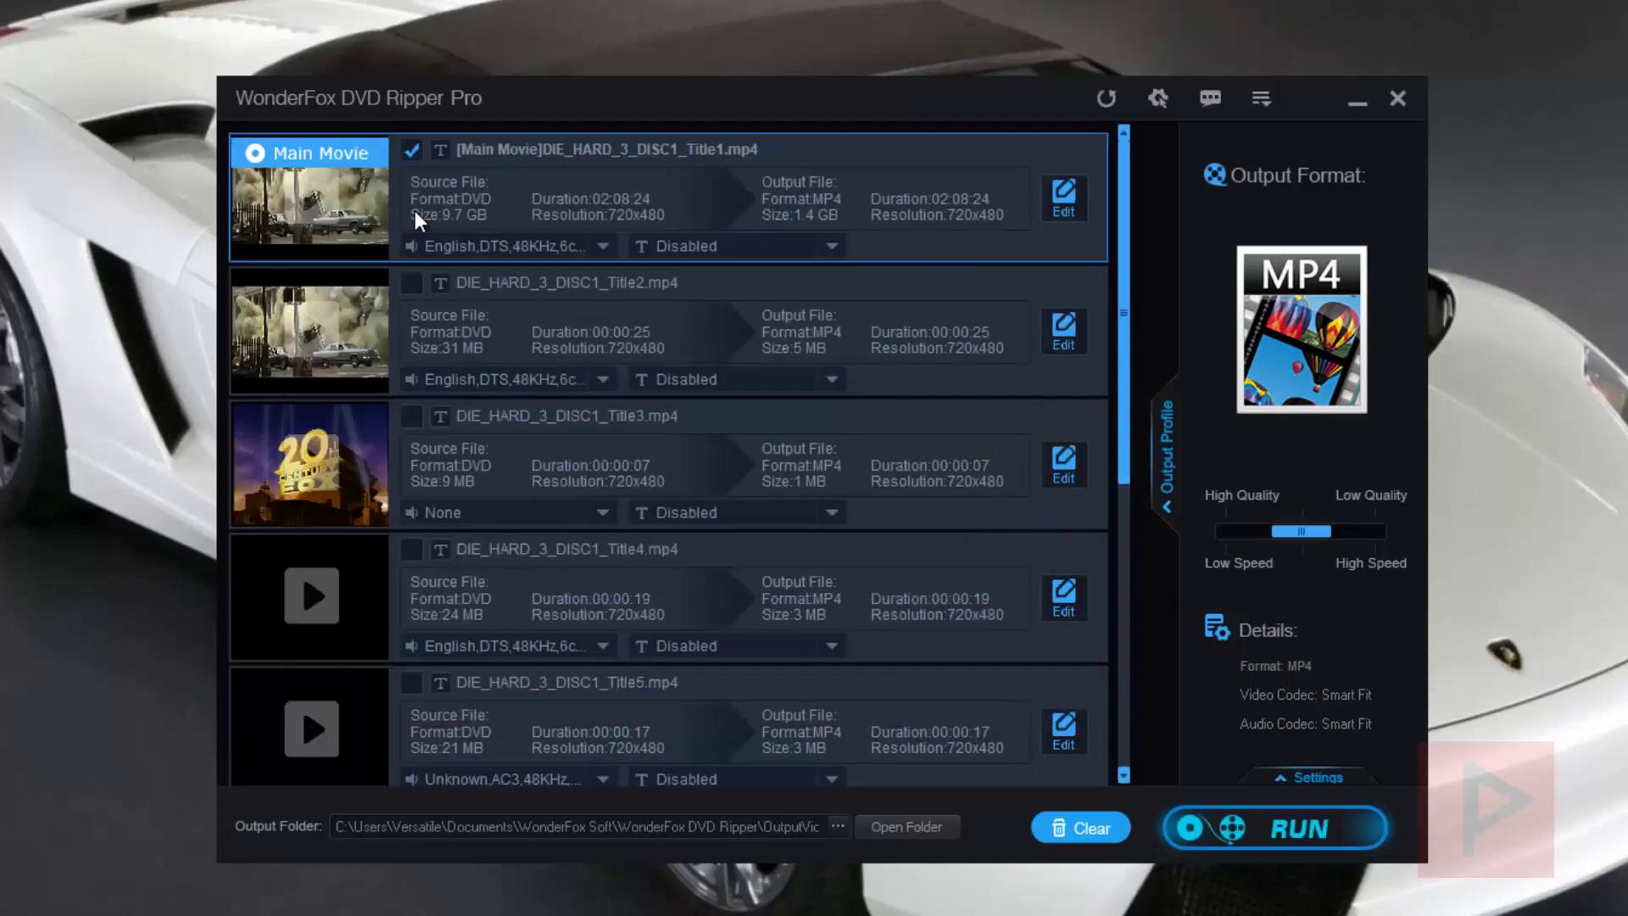
# Choose the English,DTS,48KHz,6ch 1 audio track for the main movie and leave its subtitles Disabled.
pyautogui.click(596, 247)
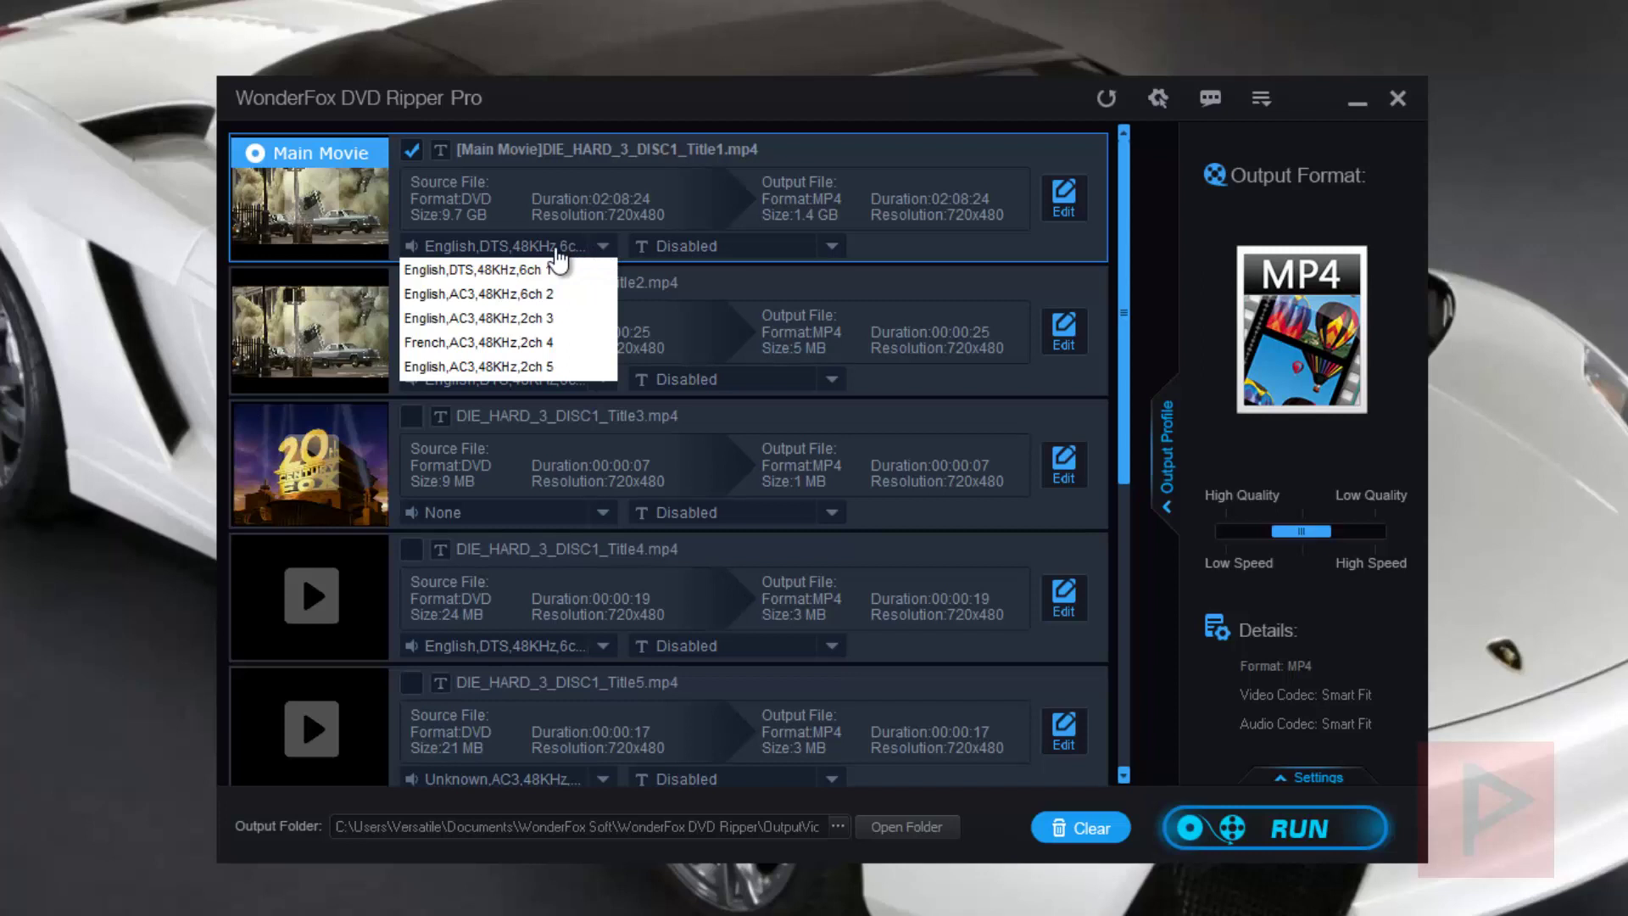
pyautogui.click(543, 279)
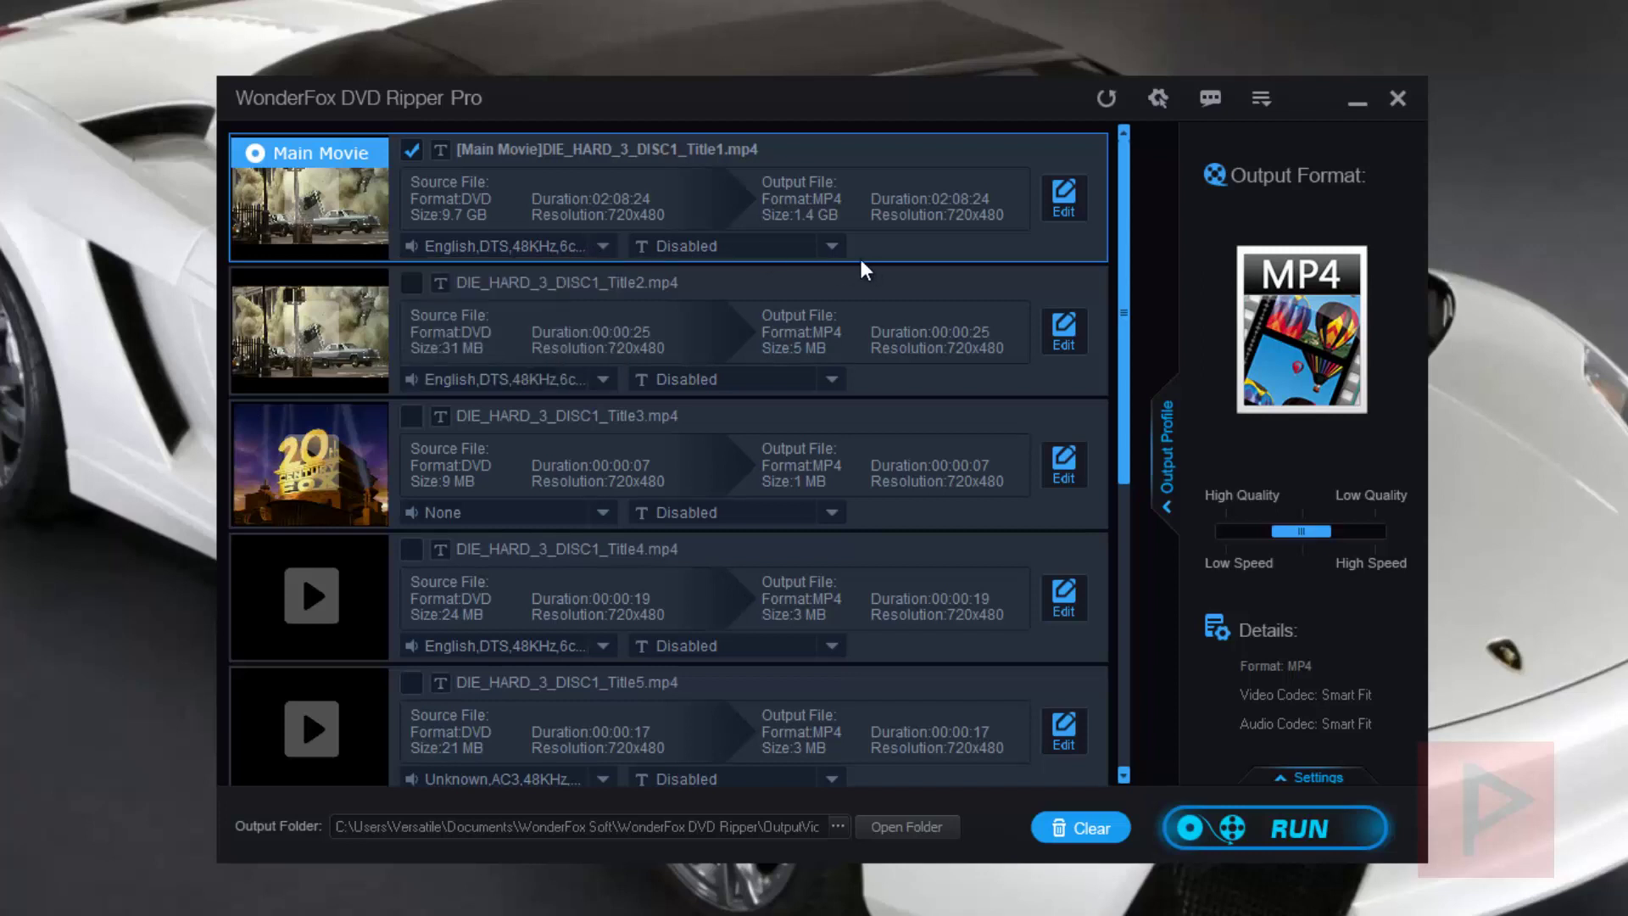
pyautogui.click(835, 249)
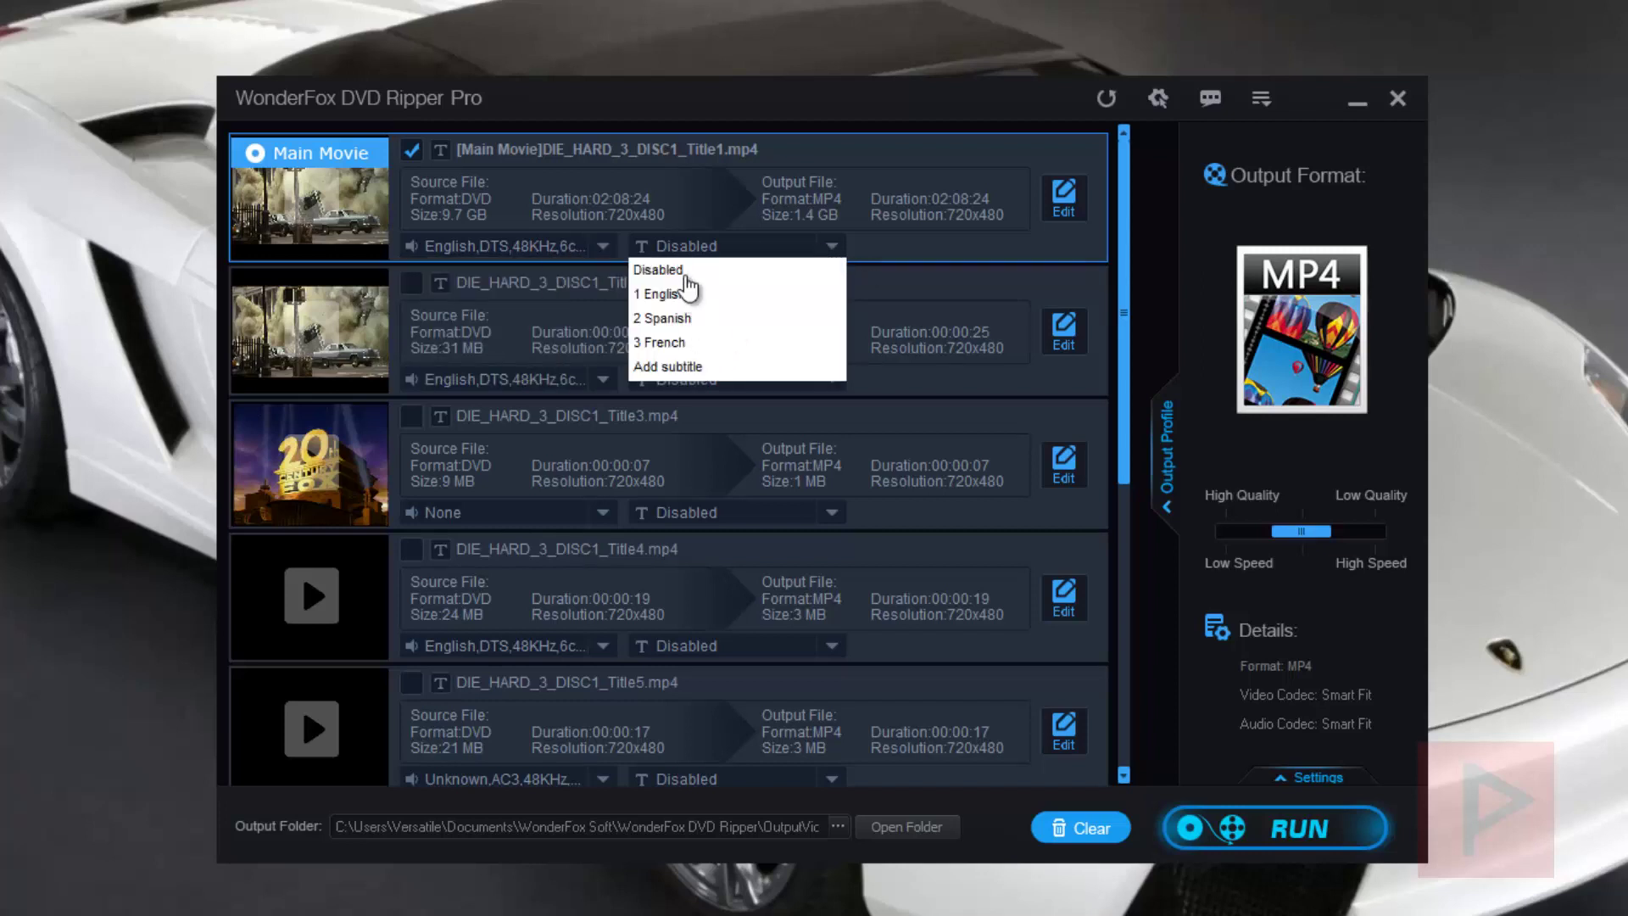
pyautogui.click(685, 272)
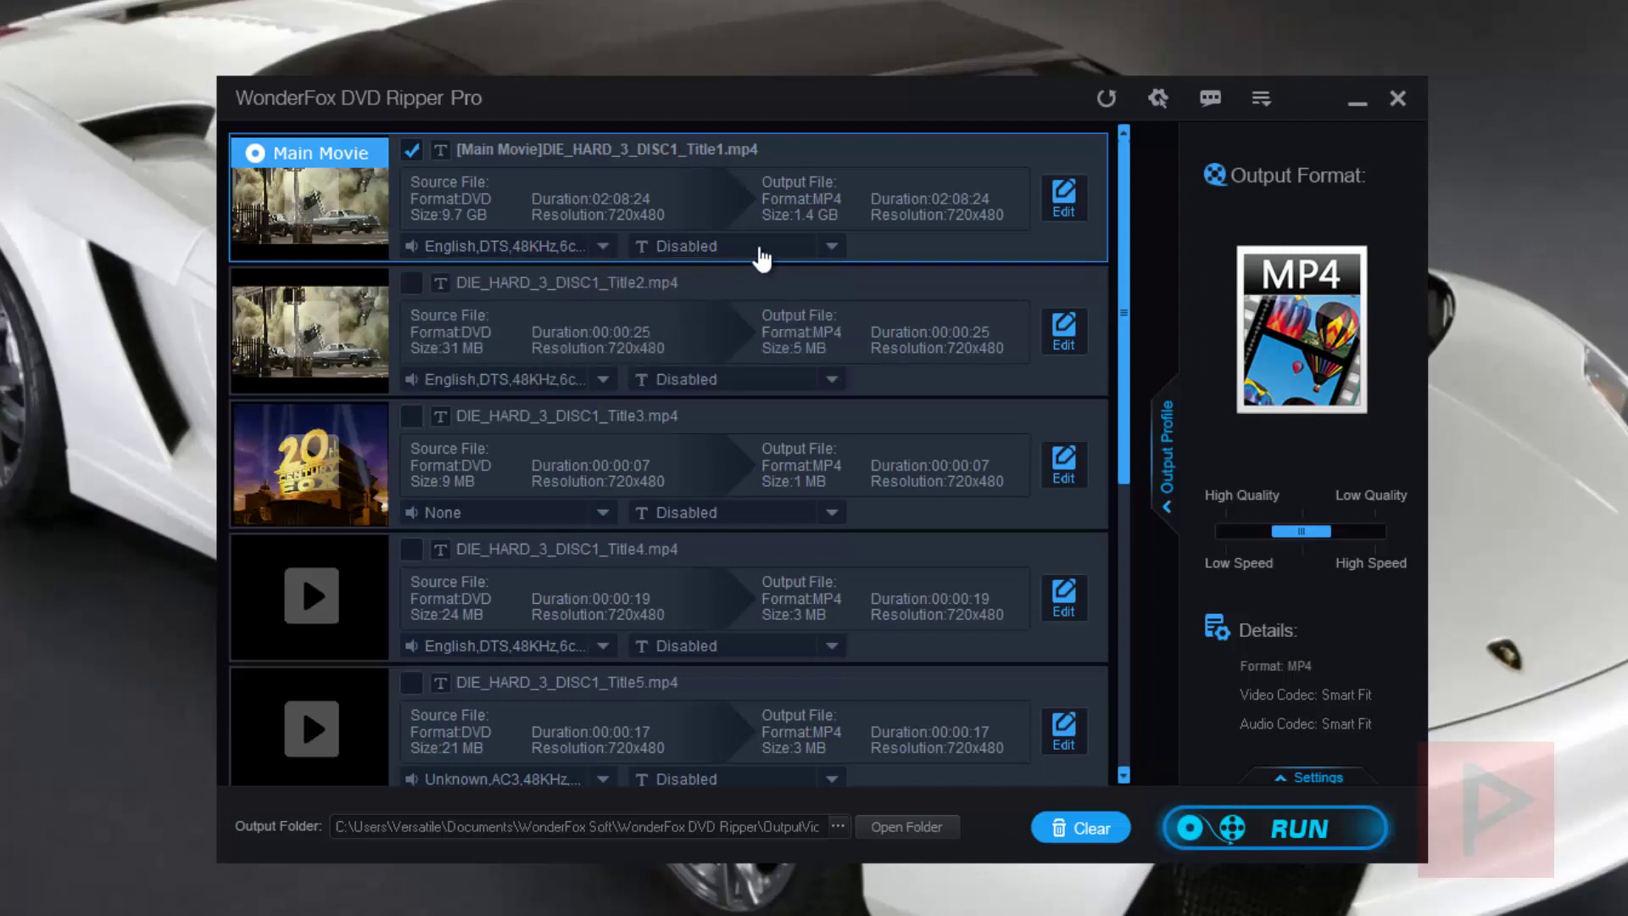
# Open the main movie for editing, trim its start and end to a short early section, and preview the playback.
pyautogui.click(1065, 200)
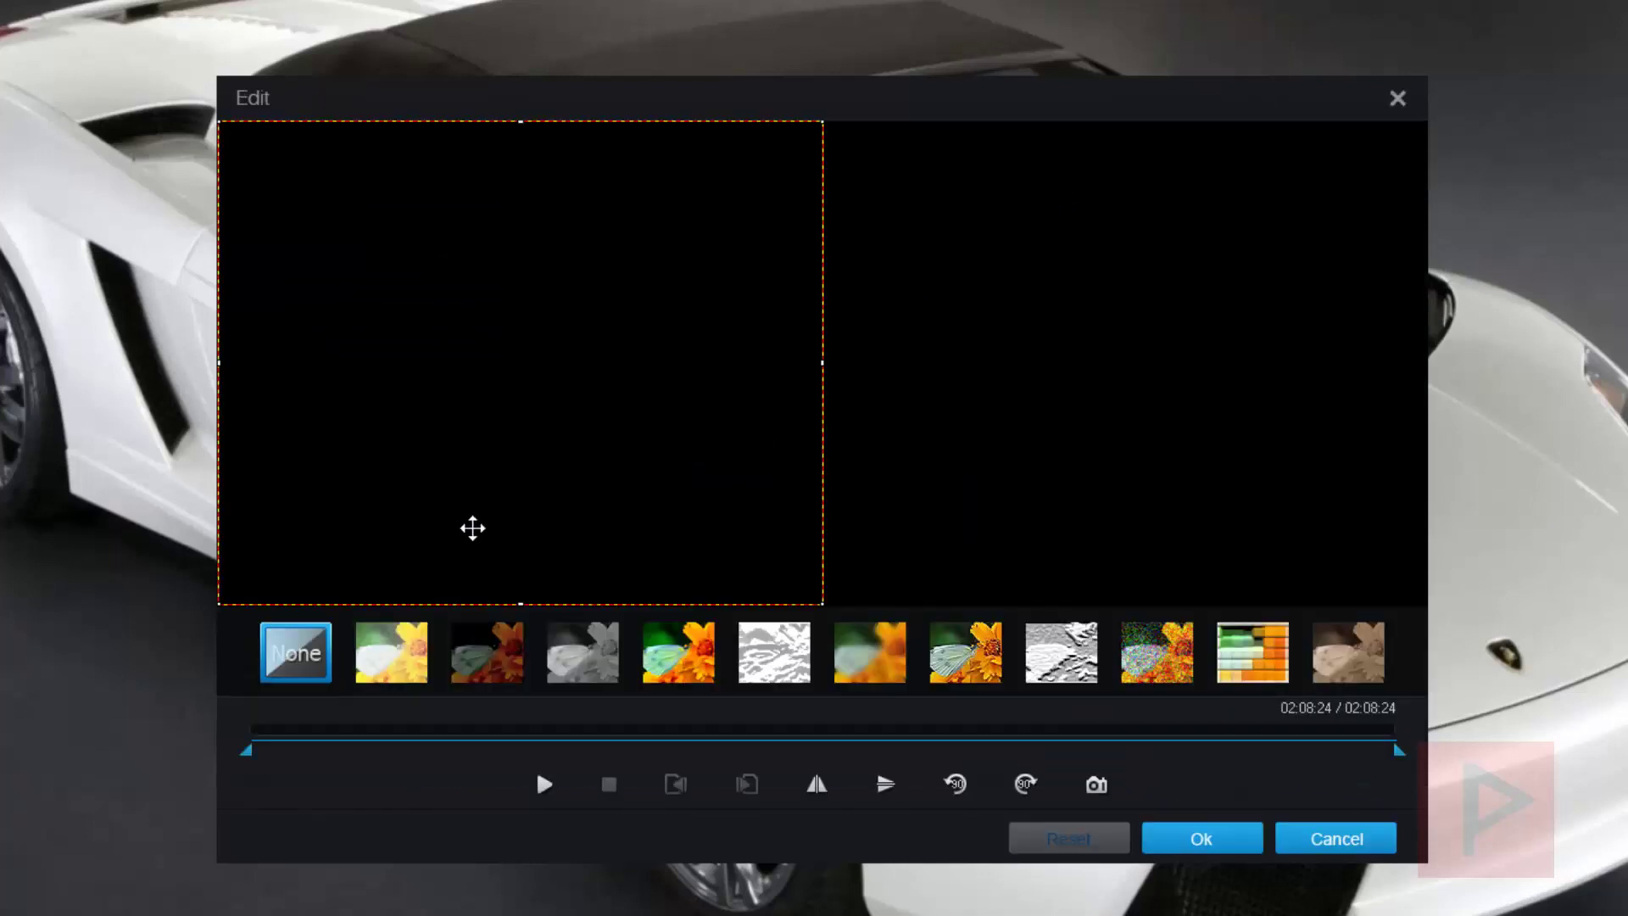
pyautogui.moveTo(276, 755); pyautogui.dragTo(454, 759)
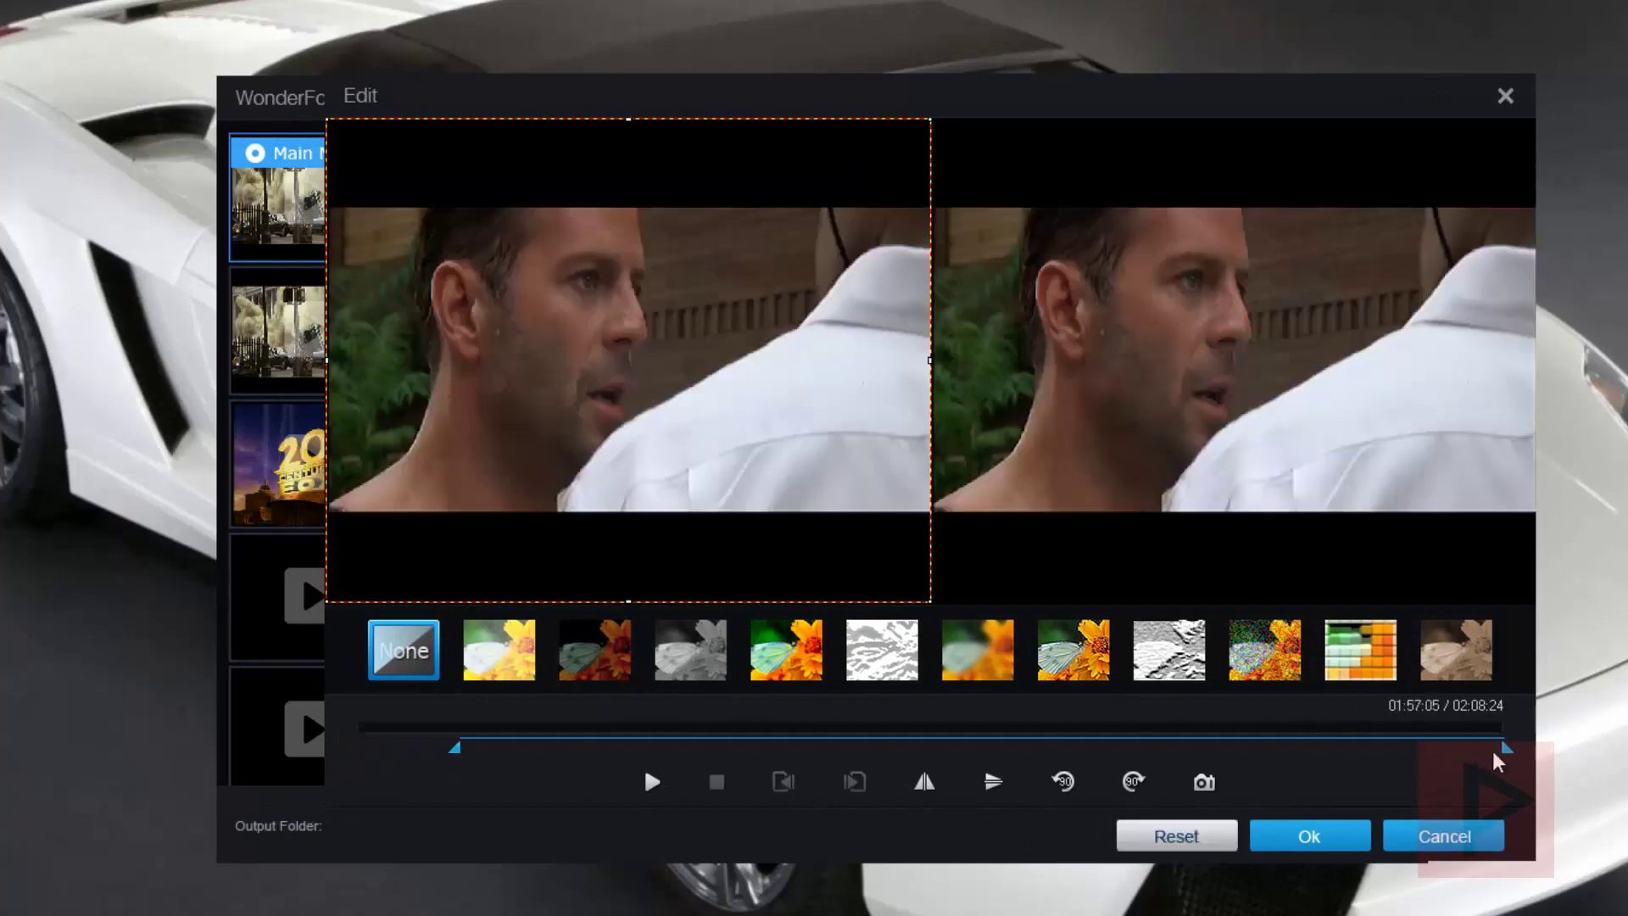
pyautogui.moveTo(1510, 760); pyautogui.dragTo(600, 760)
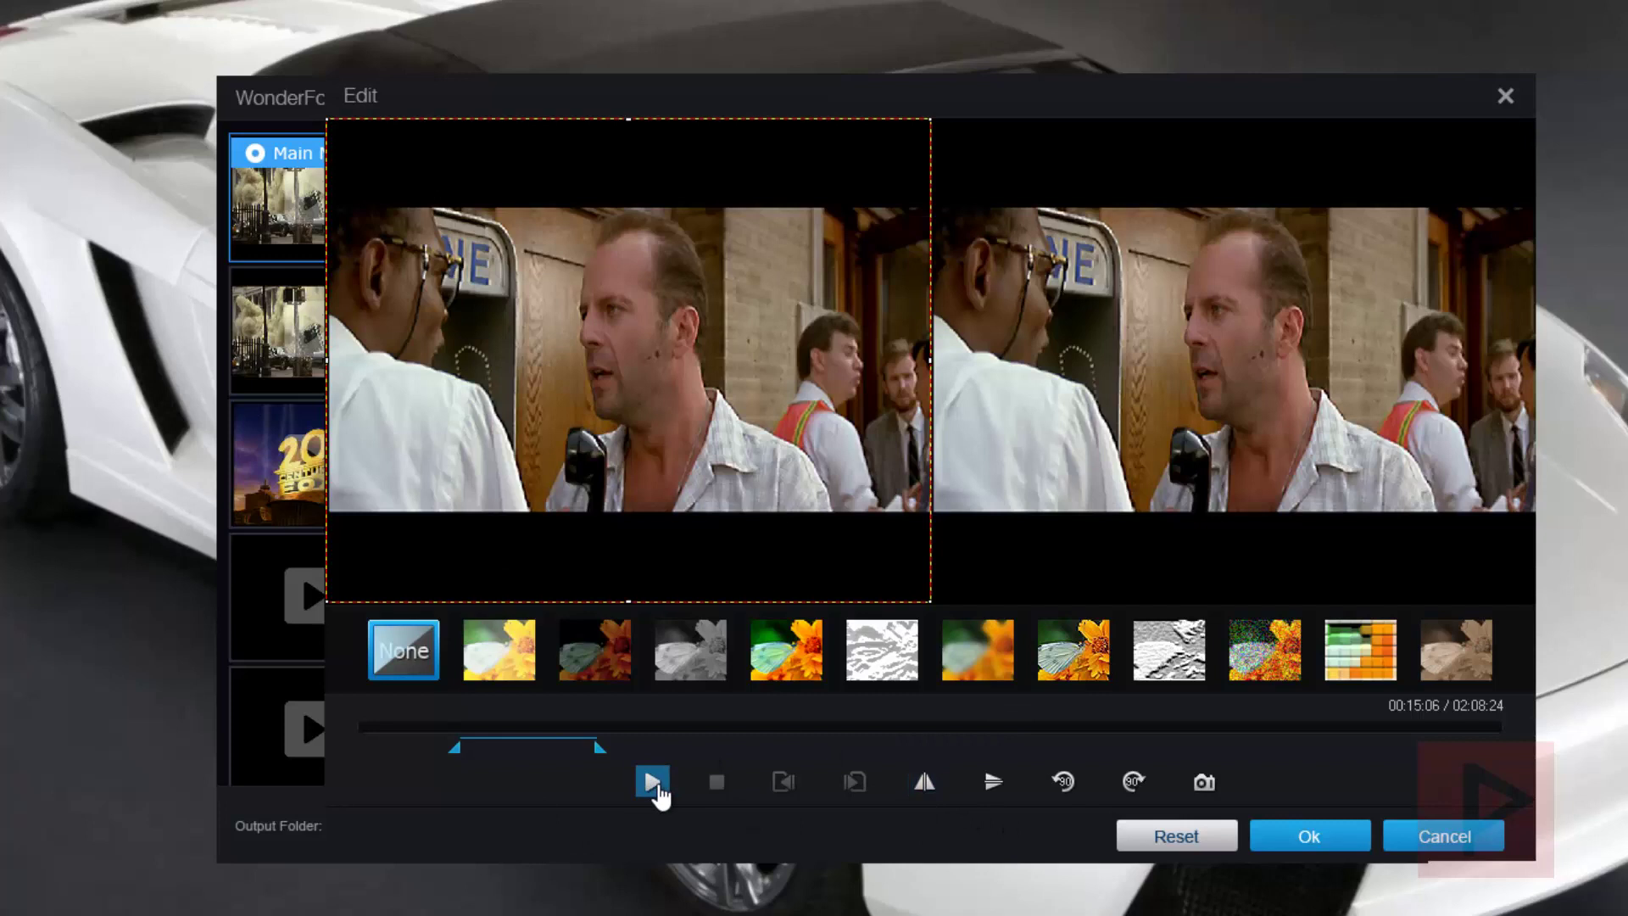
pyautogui.click(652, 782)
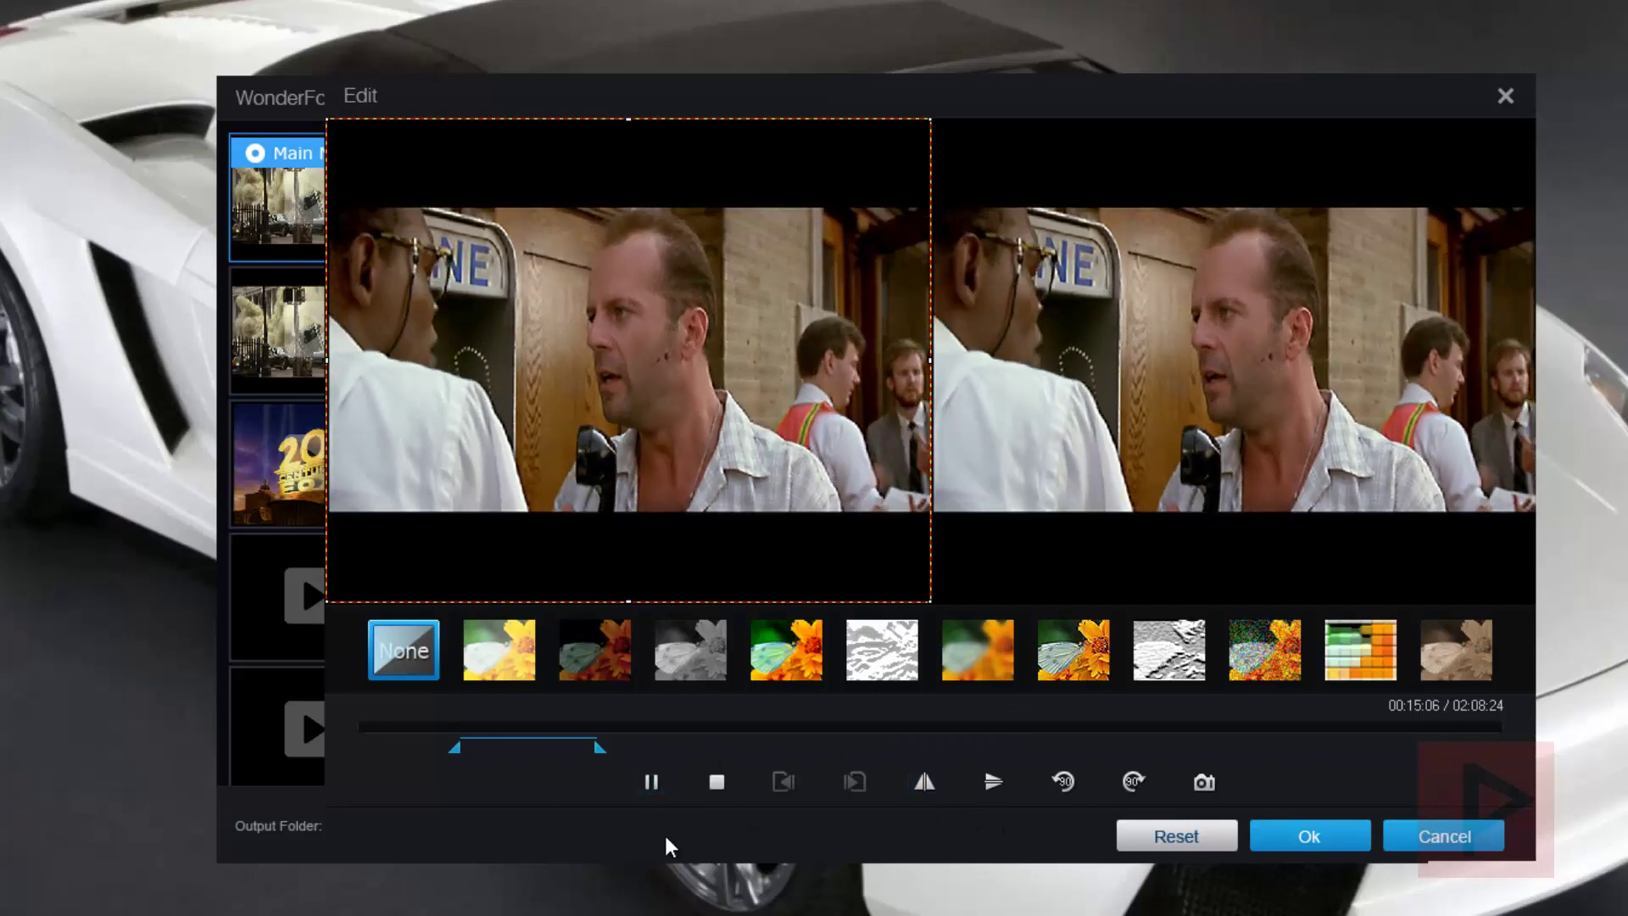
pyautogui.click(650, 784)
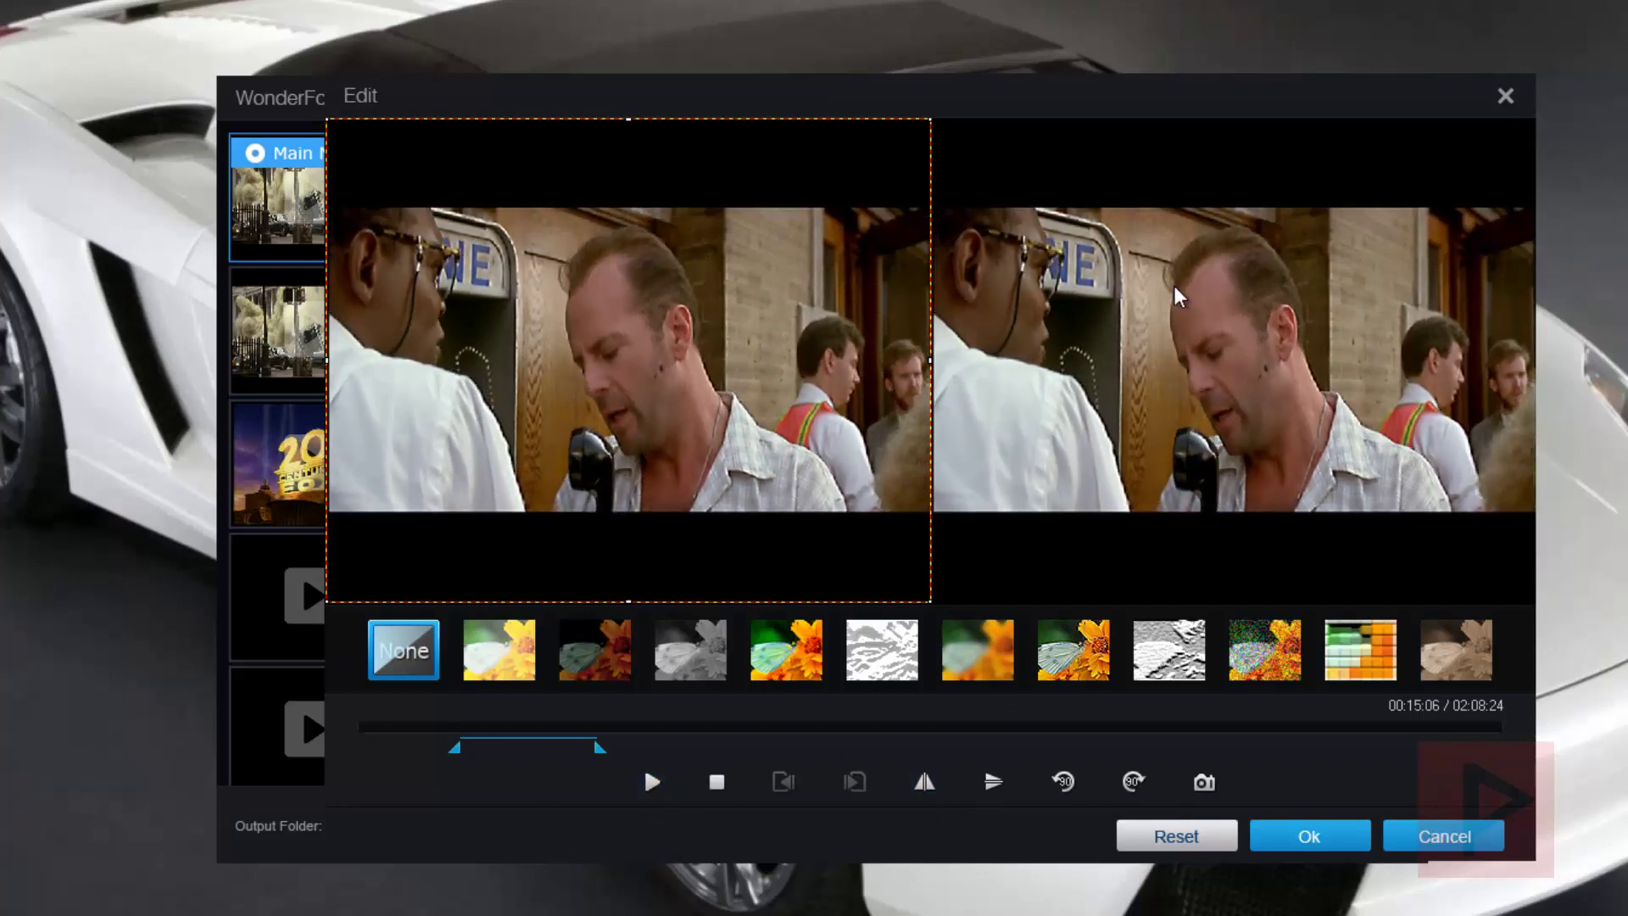
# Try out the video effects on the main movie, return the effect to None, and discard all edits.
pyautogui.click(508, 653)
pyautogui.click(598, 653)
pyautogui.click(691, 653)
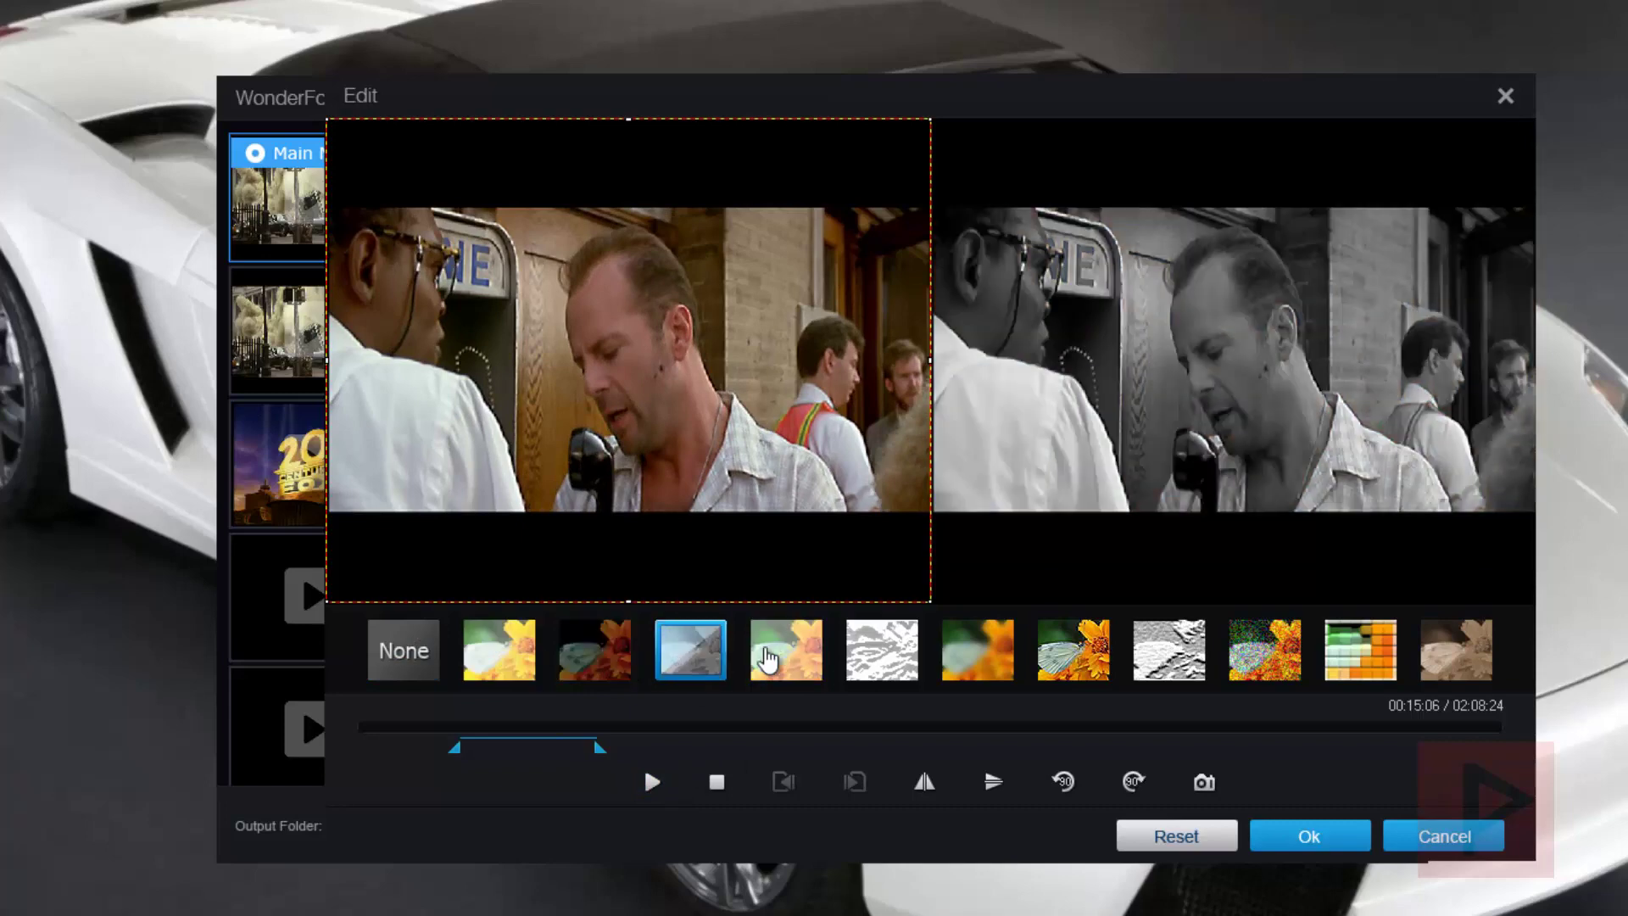
pyautogui.click(786, 653)
pyautogui.click(881, 653)
pyautogui.click(977, 653)
pyautogui.click(1074, 653)
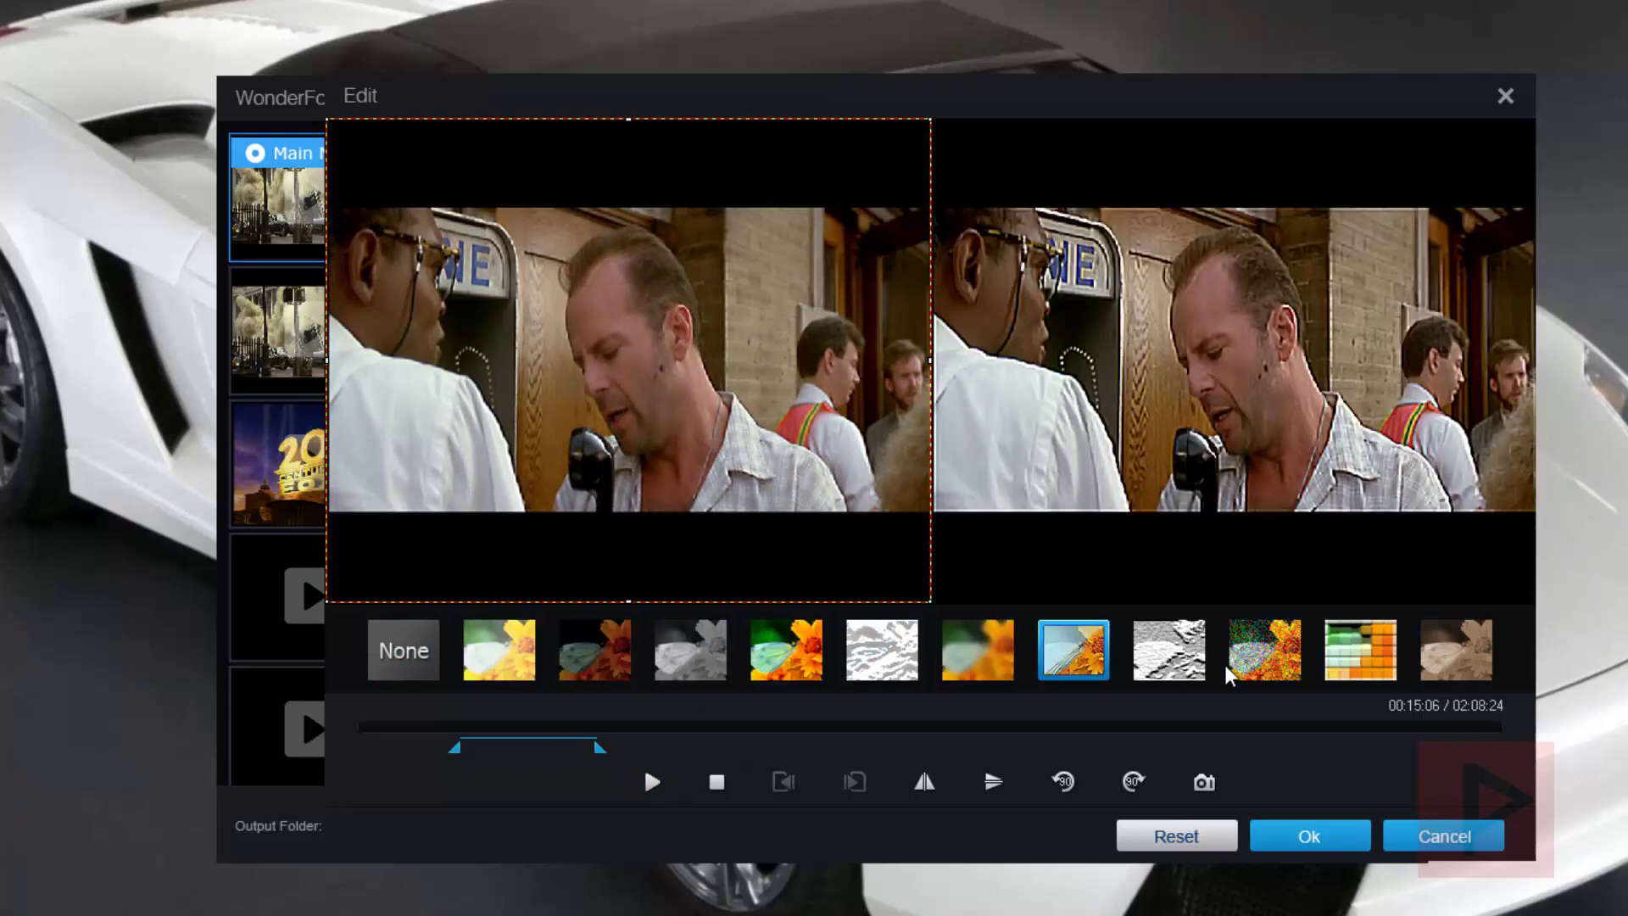
pyautogui.click(1169, 653)
pyautogui.click(1264, 653)
pyautogui.click(1331, 657)
pyautogui.click(1456, 653)
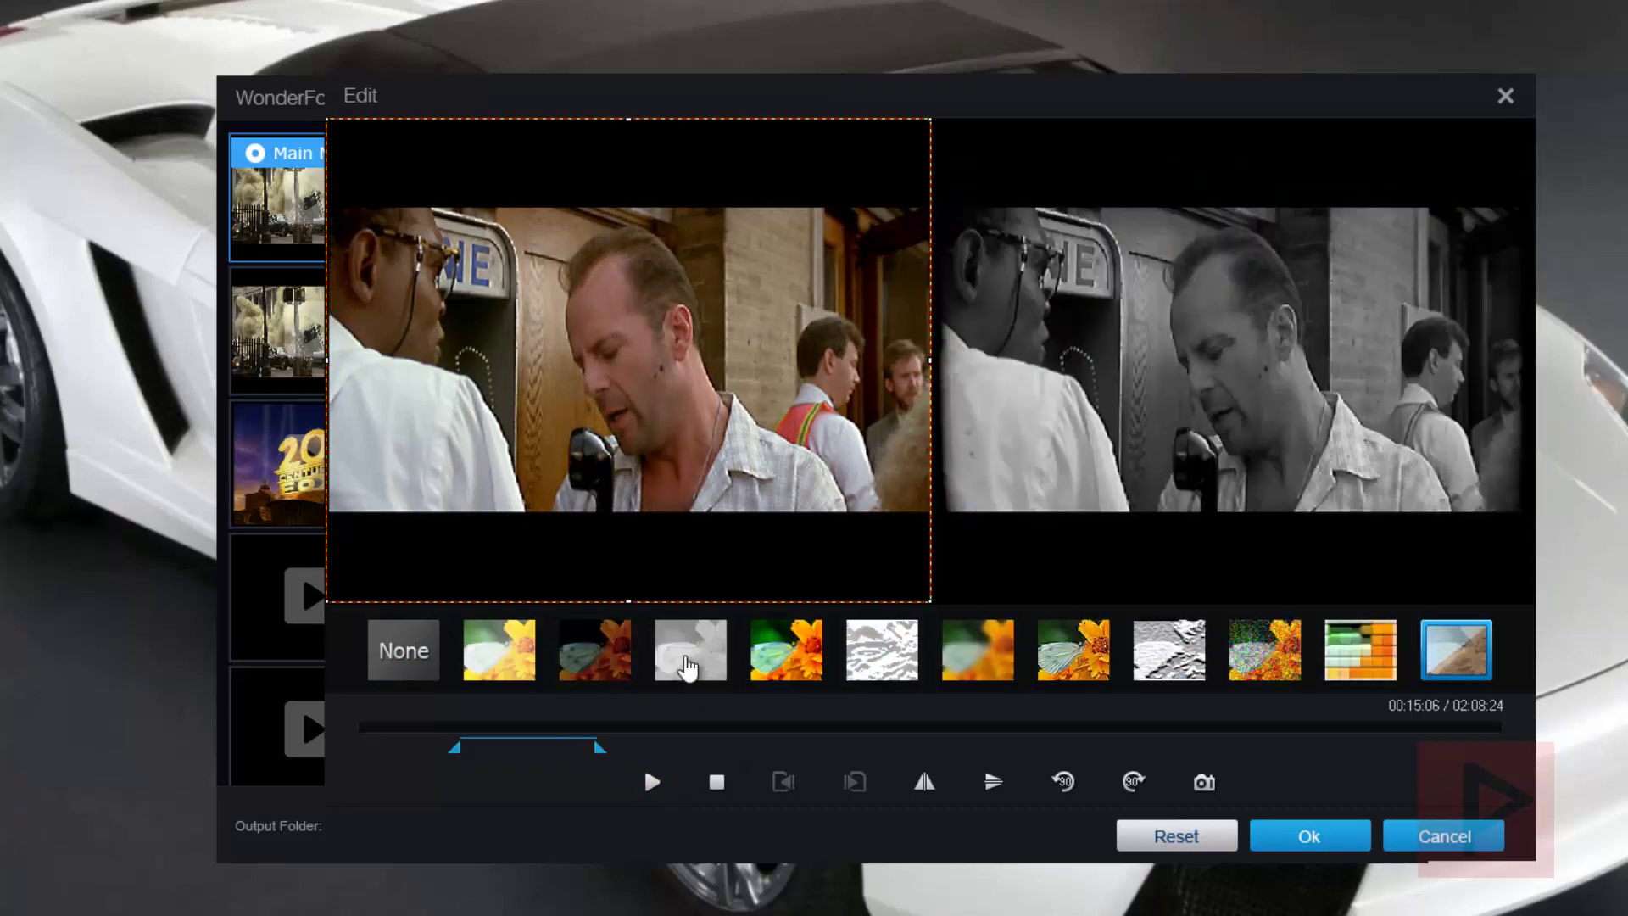
pyautogui.click(498, 653)
pyautogui.click(427, 657)
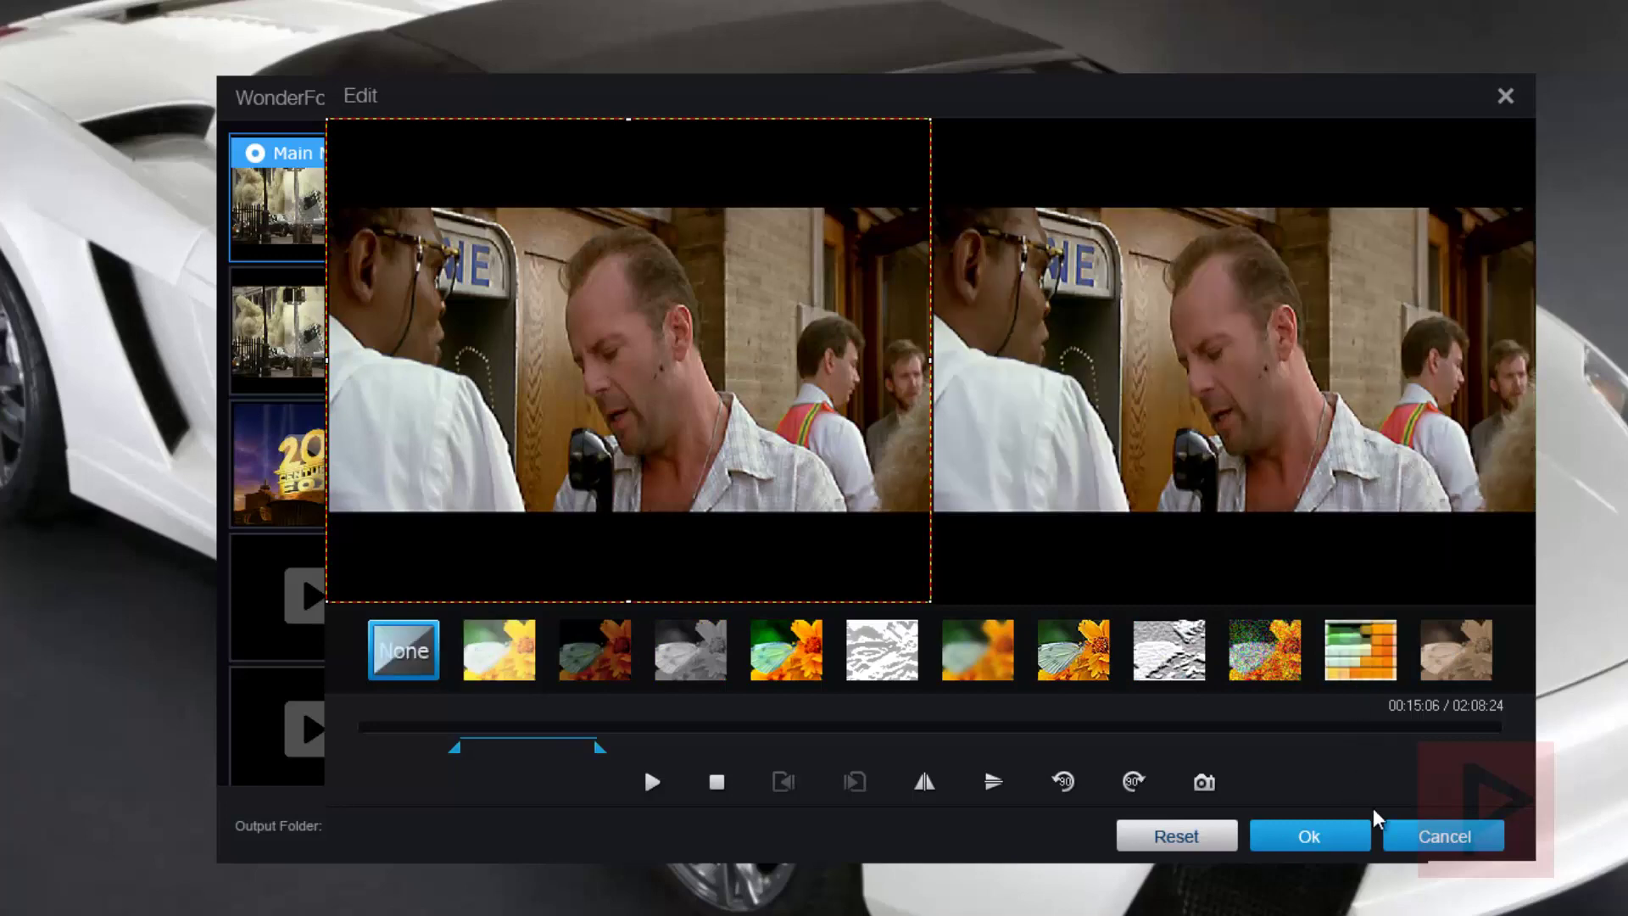
pyautogui.click(1441, 836)
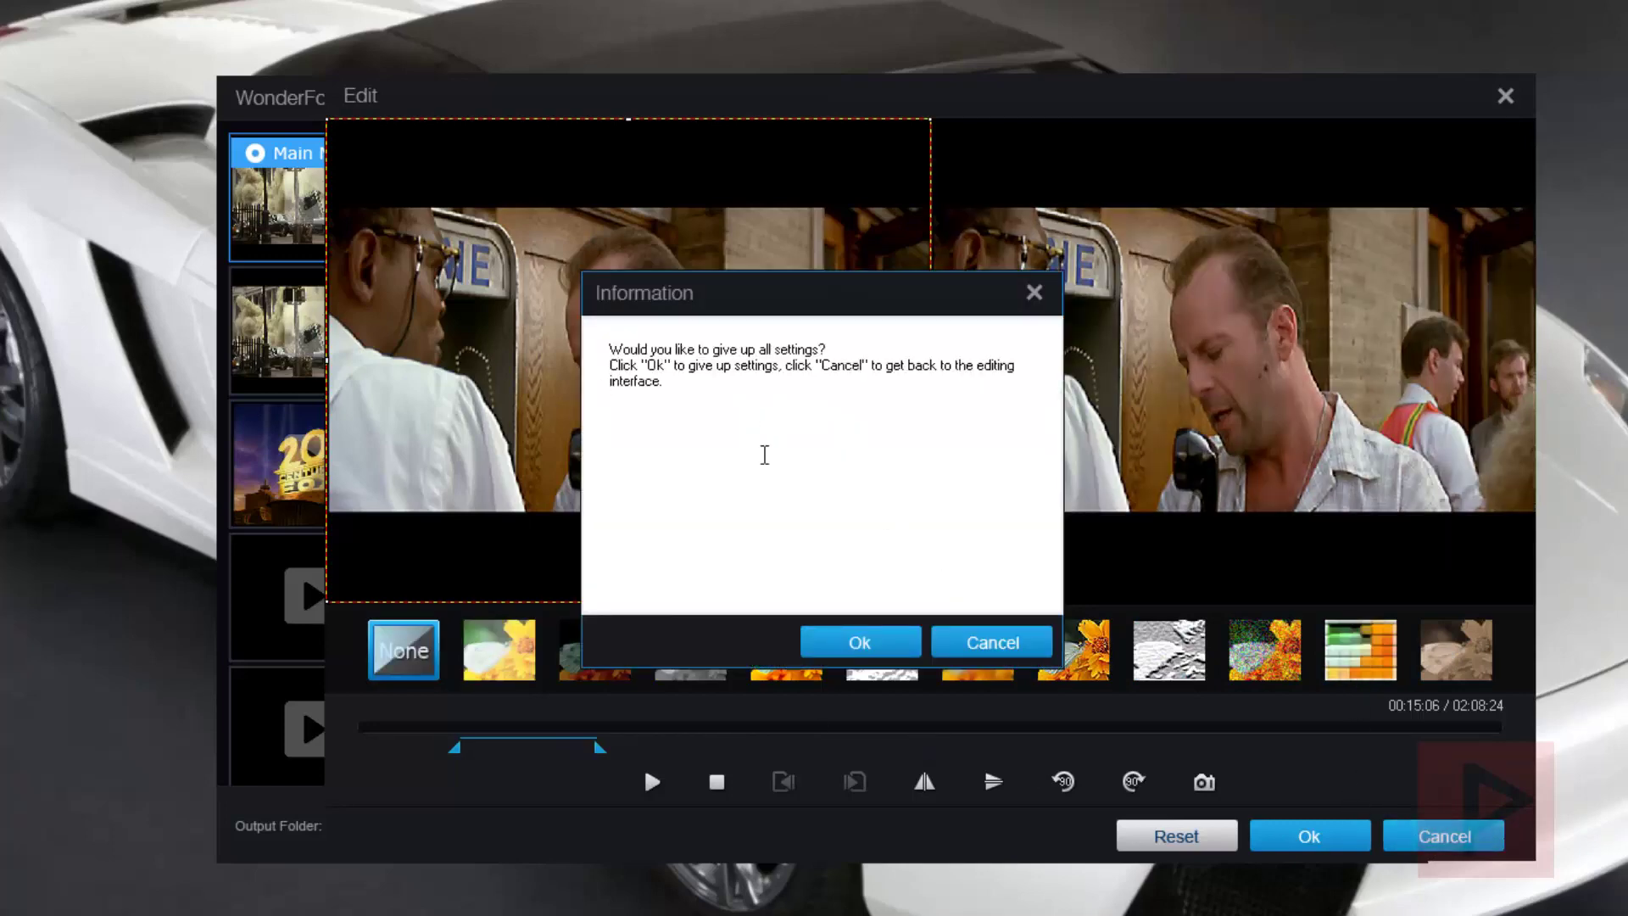
pyautogui.click(859, 641)
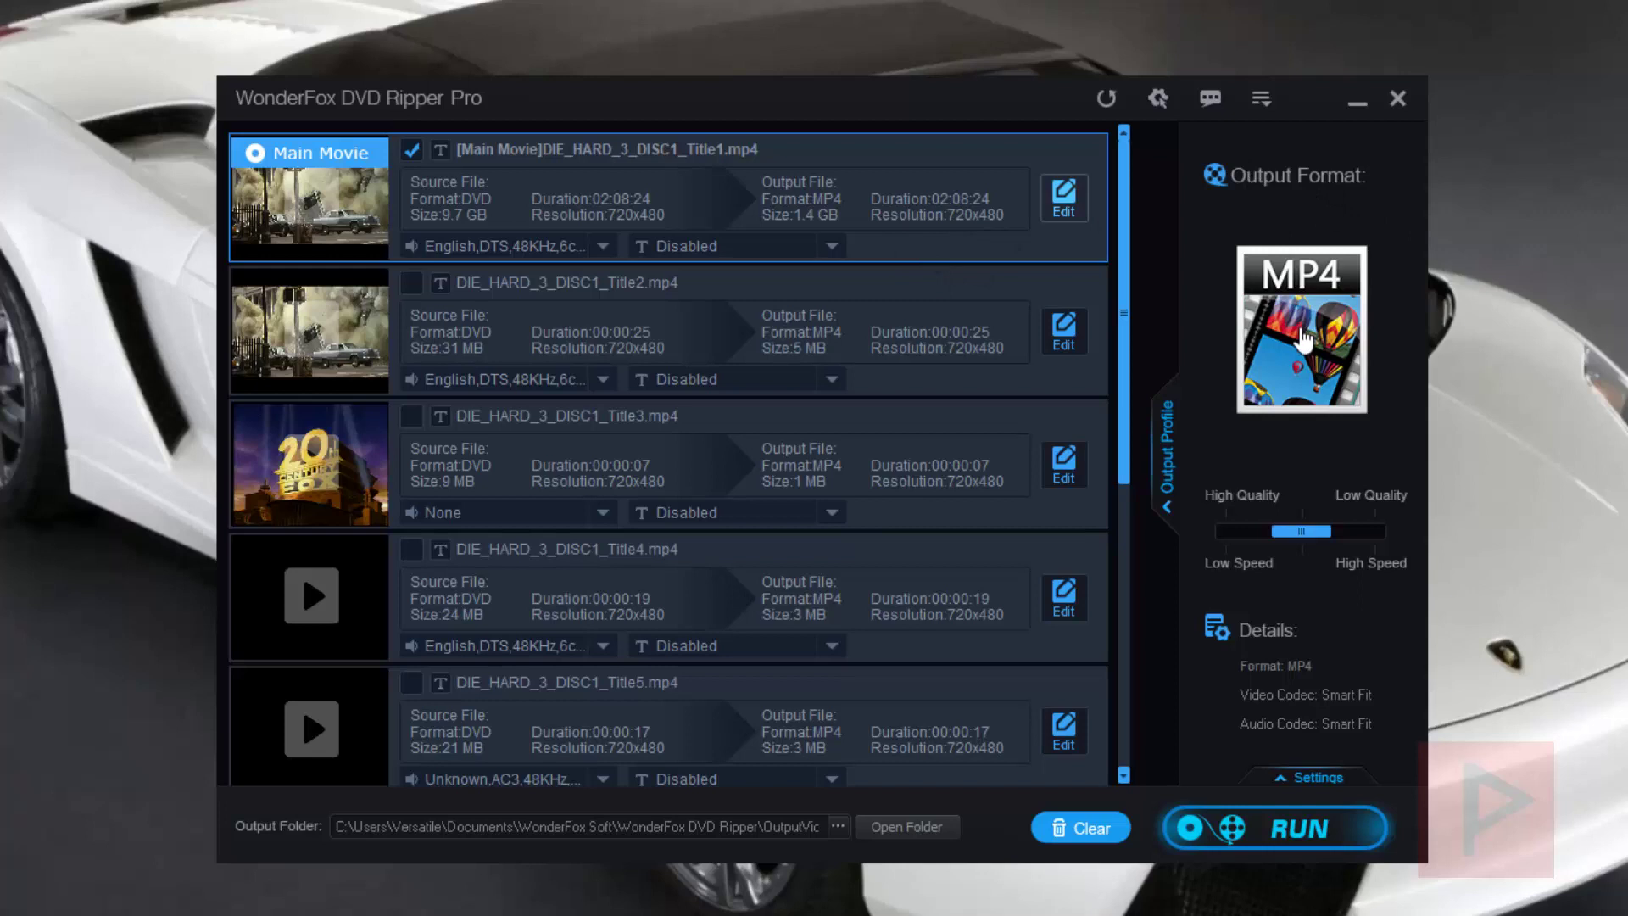
# Set the output profile to the Apple device iPhone X.
pyautogui.click(1304, 339)
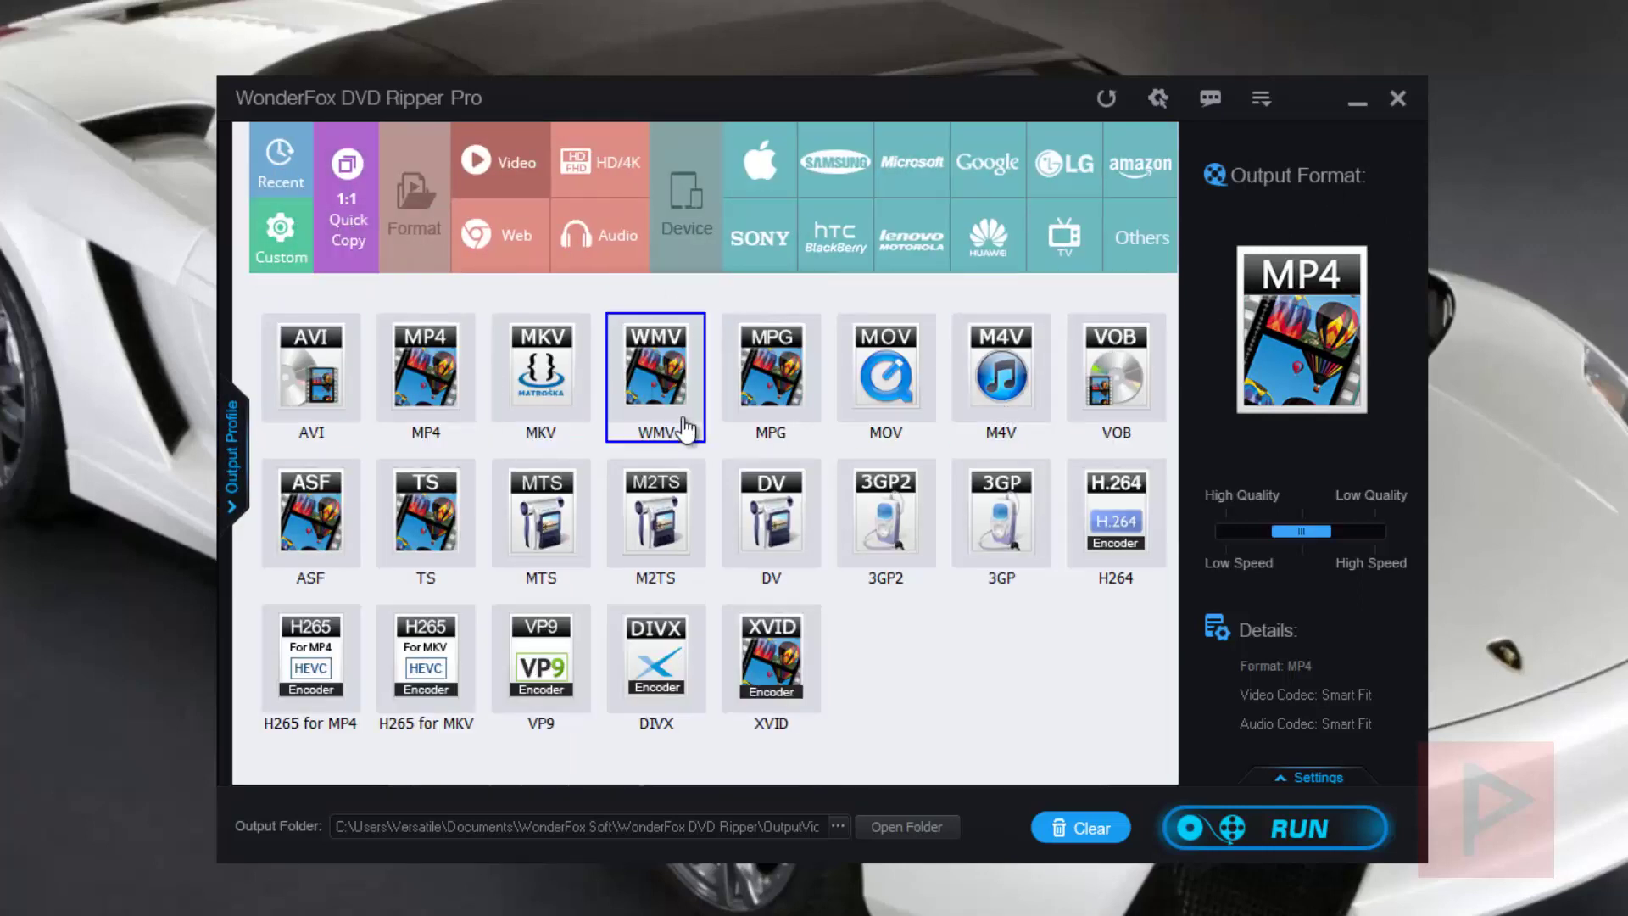
pyautogui.click(768, 174)
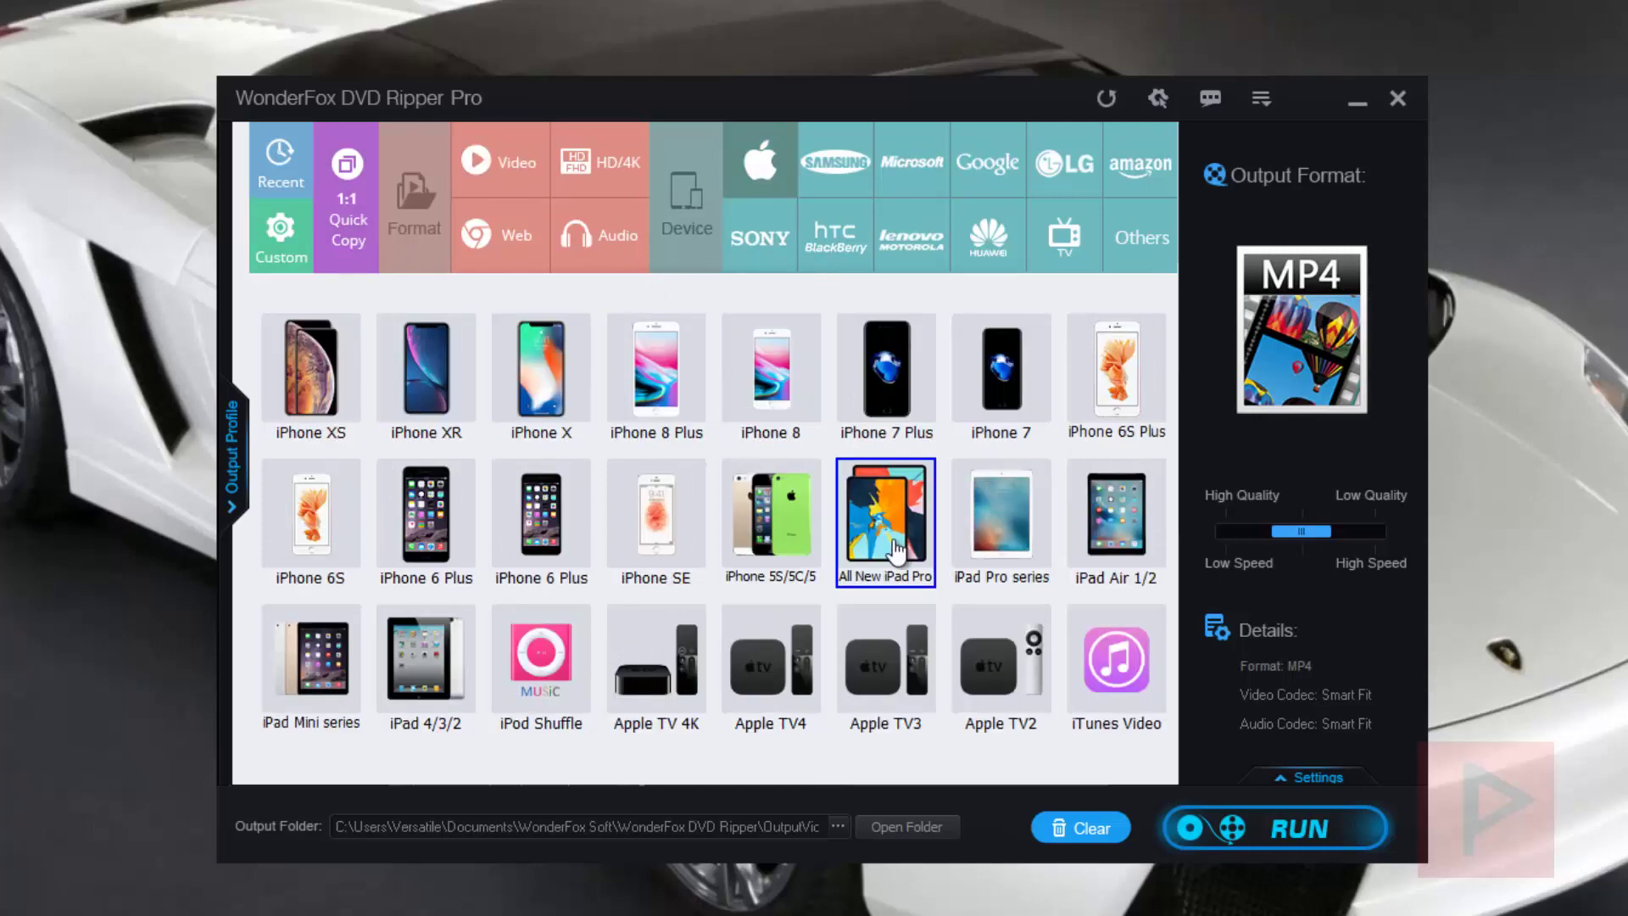
pyautogui.click(555, 390)
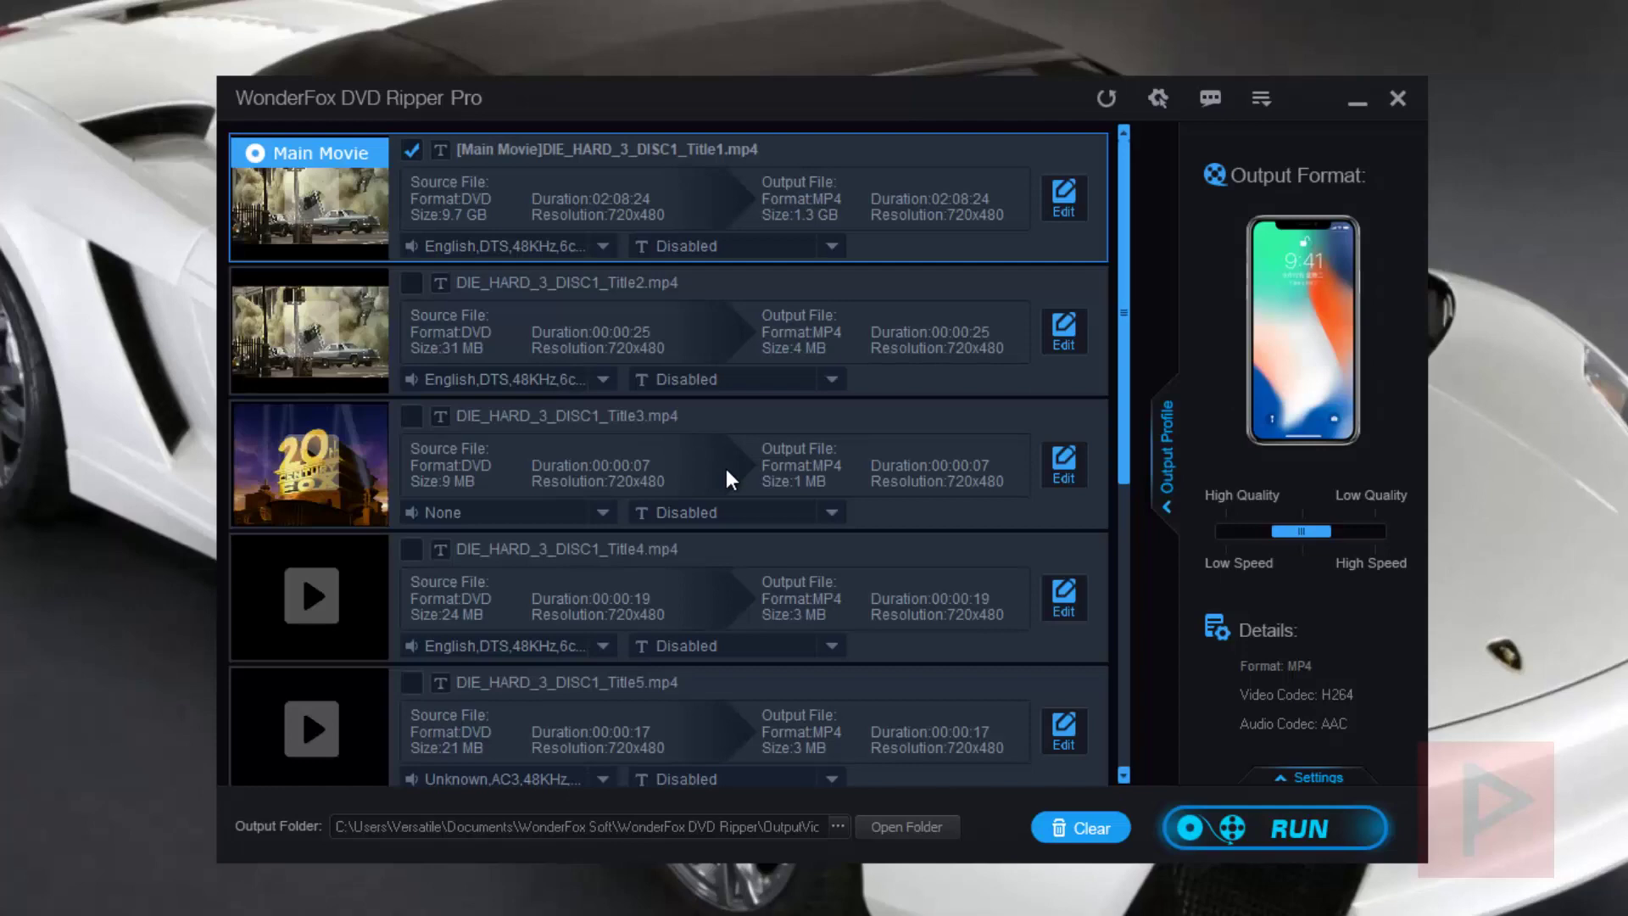
# Set the output format to the MKV video format and the quality level to High Quality, Low Speed.
pyautogui.click(1310, 394)
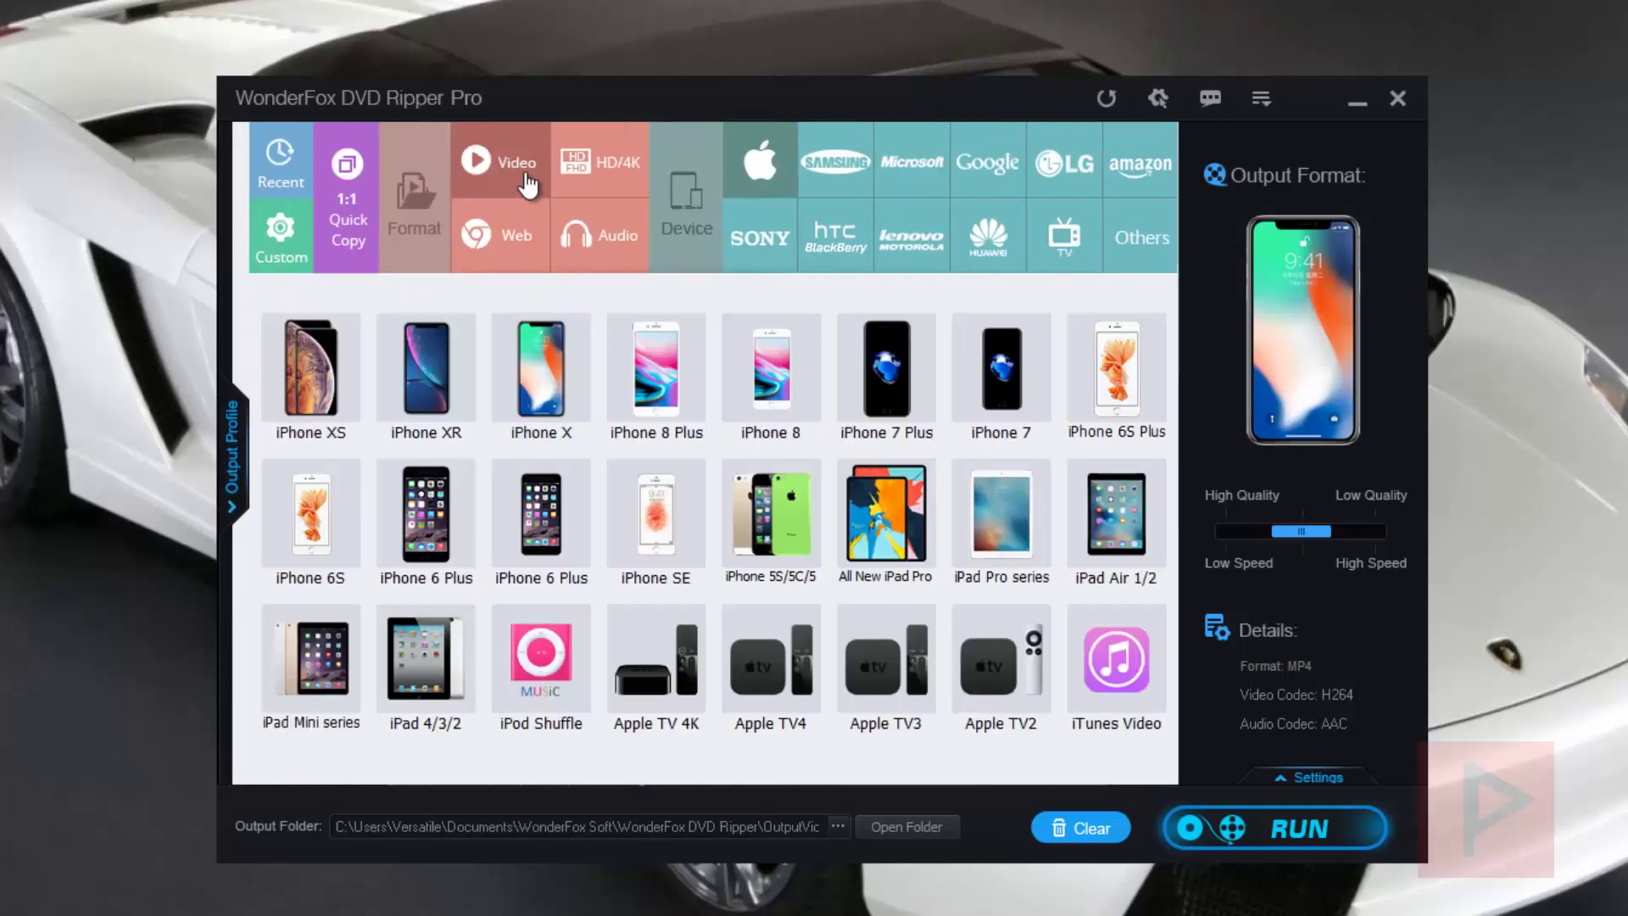
pyautogui.click(525, 176)
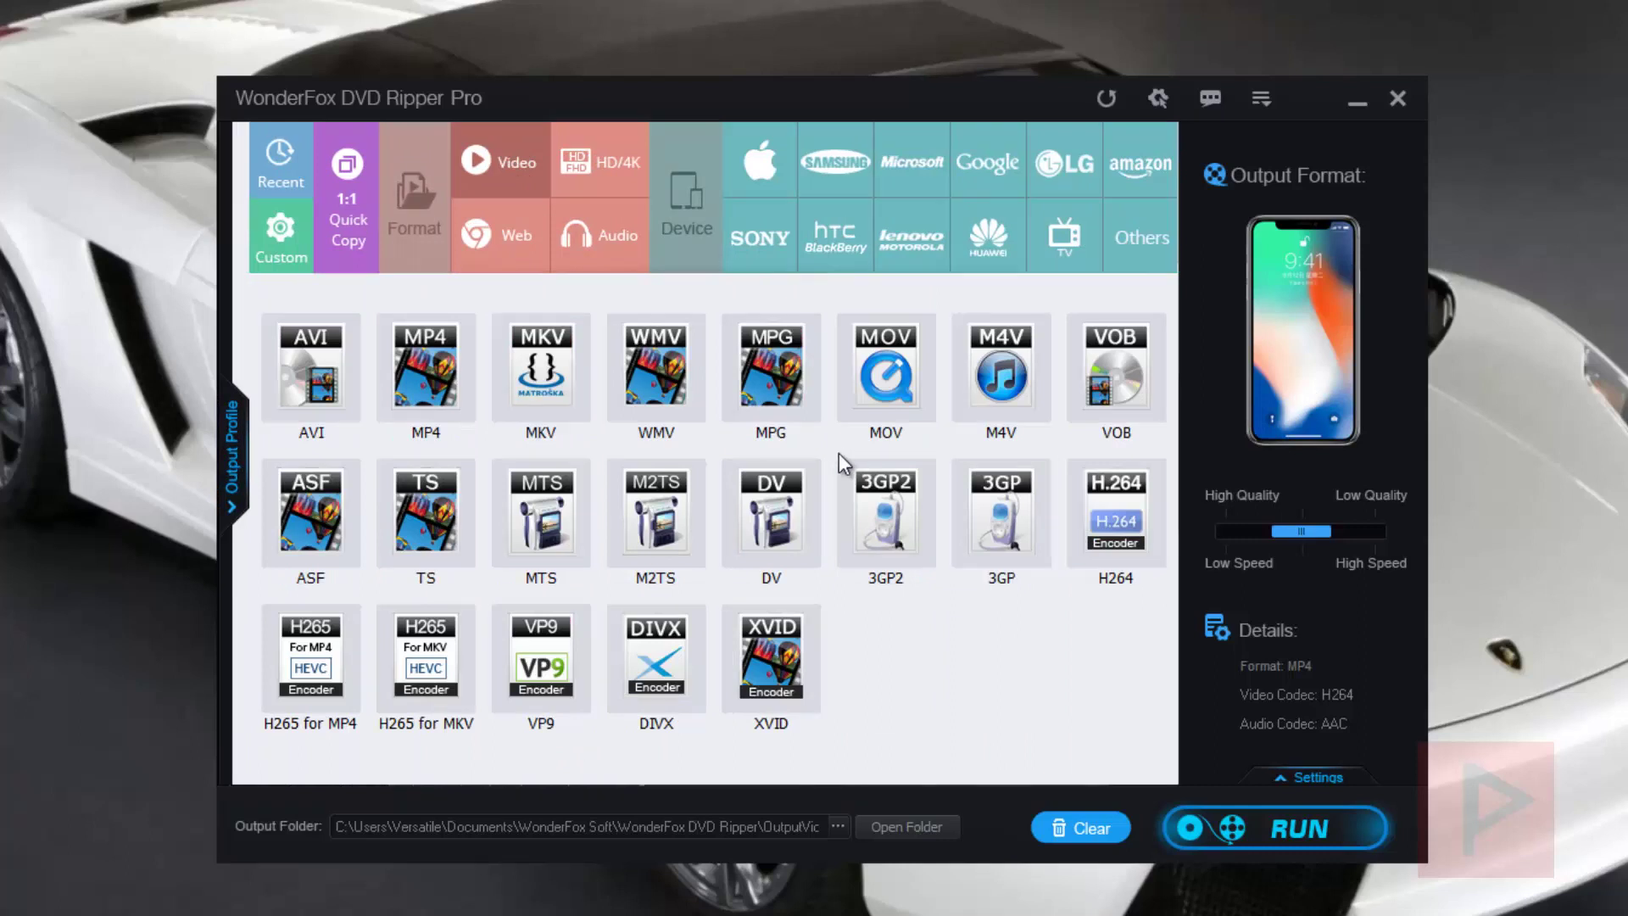
pyautogui.click(547, 374)
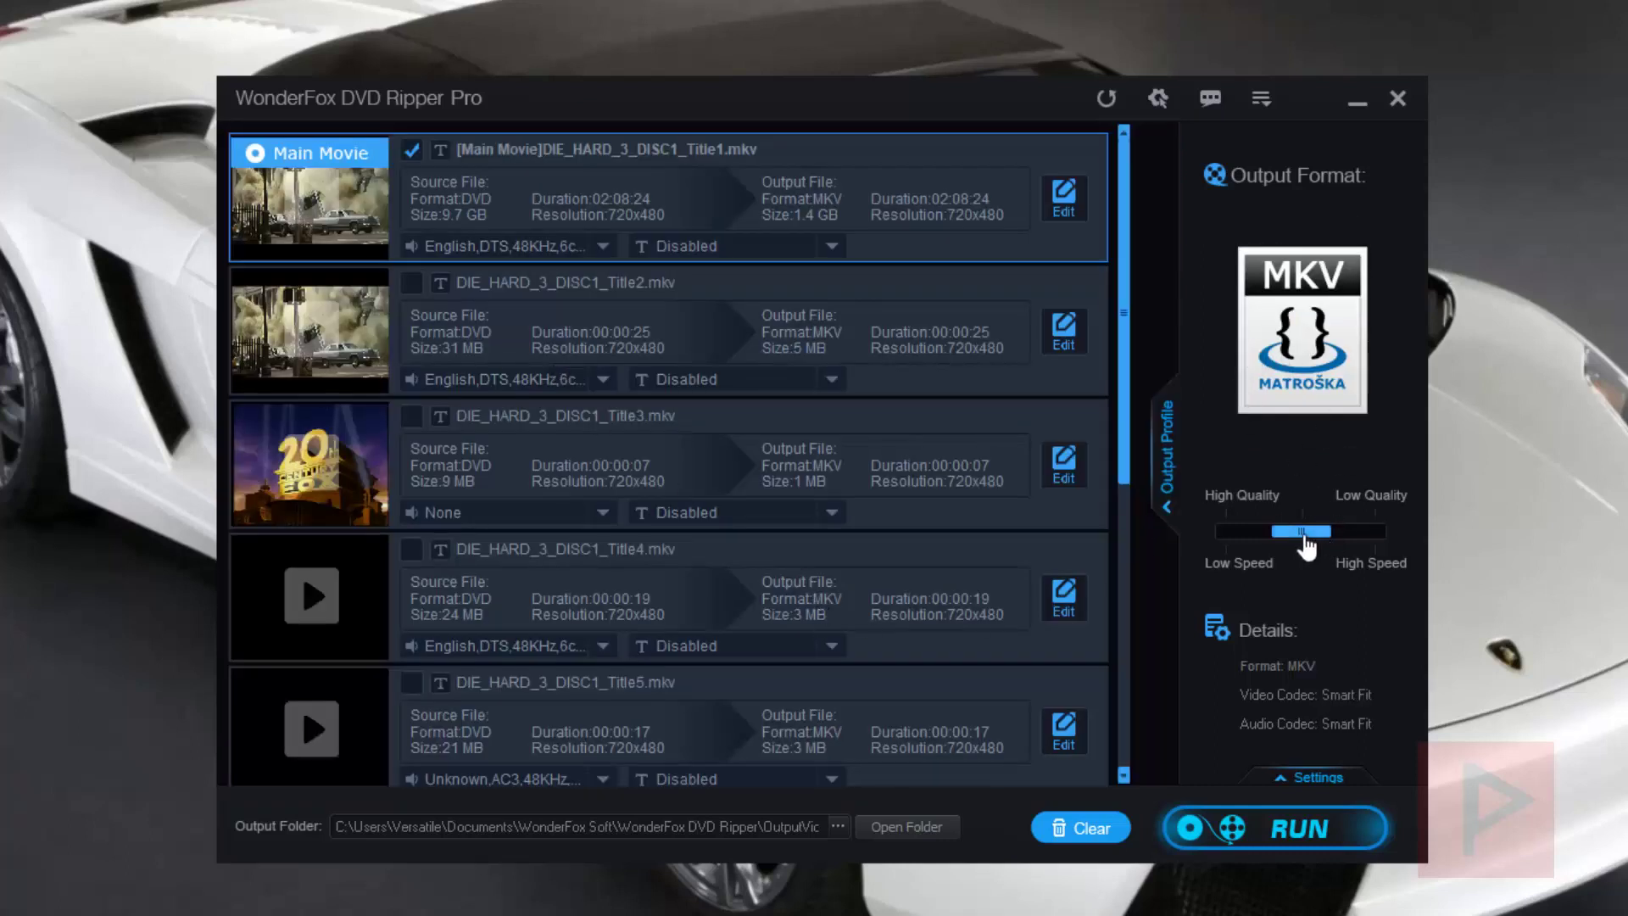
pyautogui.moveTo(1306, 547); pyautogui.dragTo(1244, 547)
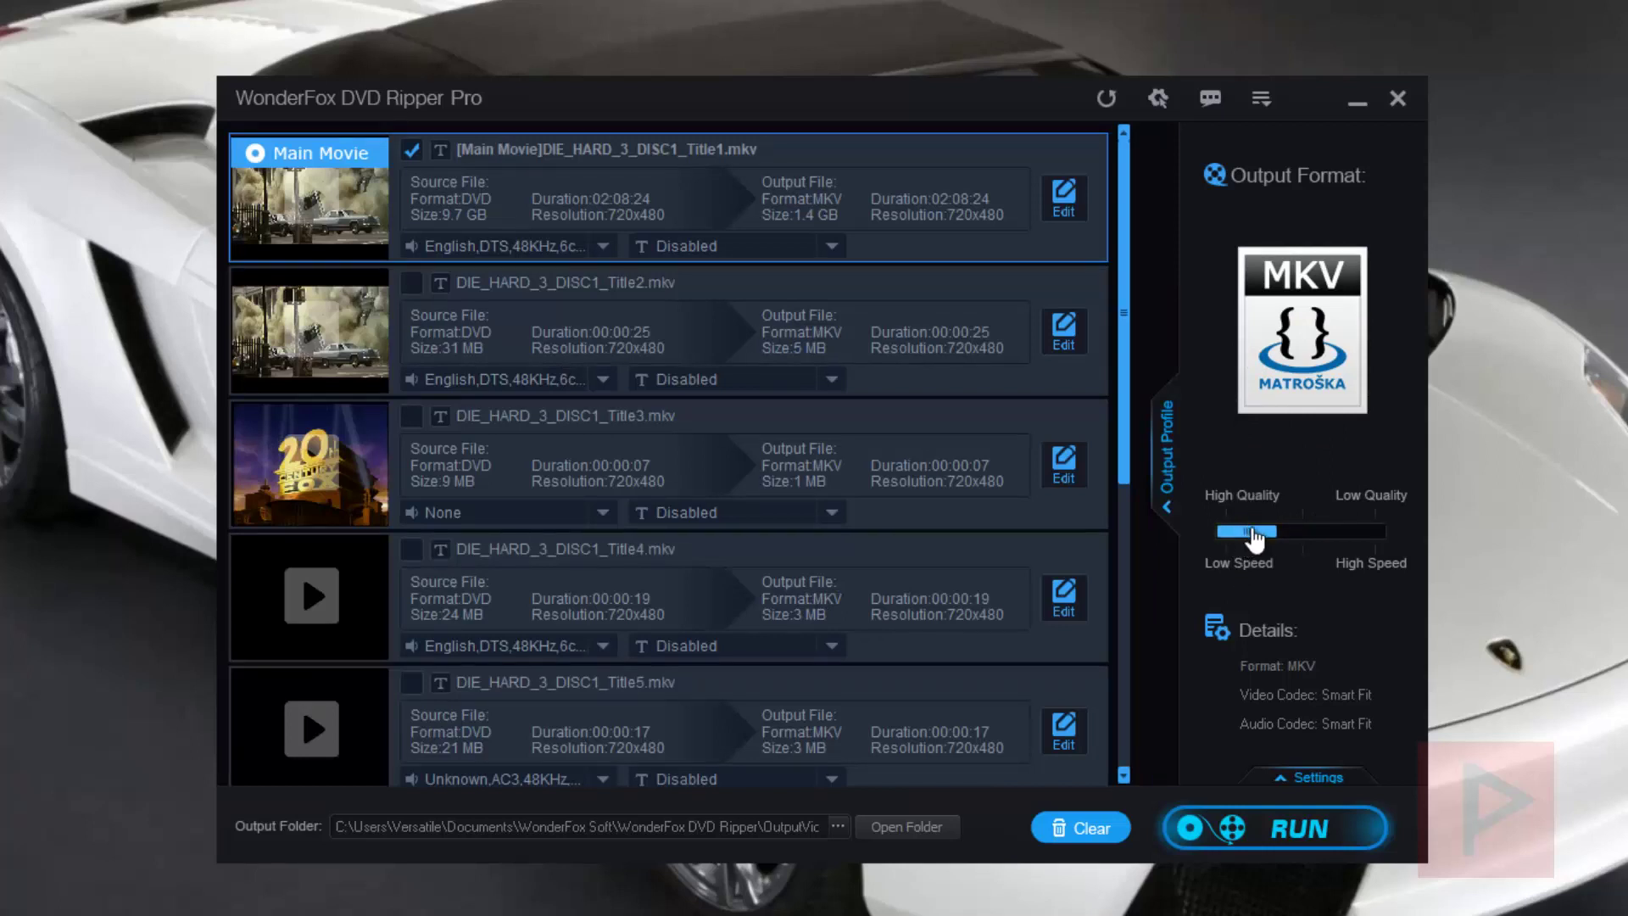
pyautogui.moveTo(1247, 533); pyautogui.dragTo(1187, 545)
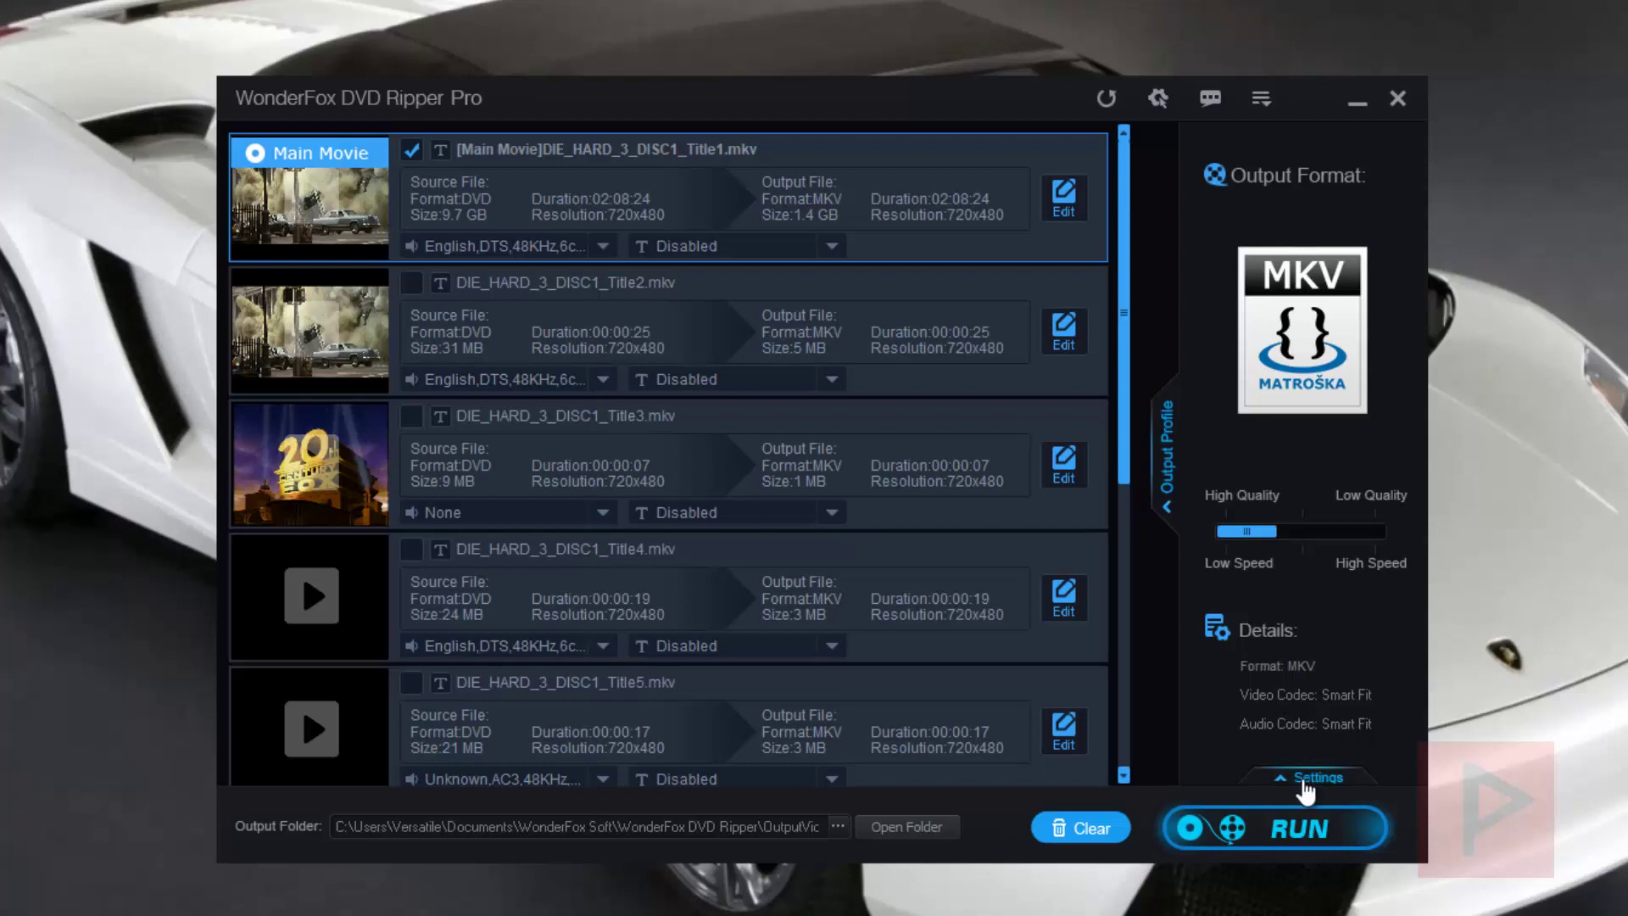
# Expand the output format's detailed settings and choose Smart Fit as the video frame rate.
pyautogui.click(1306, 782)
pyautogui.click(1356, 297)
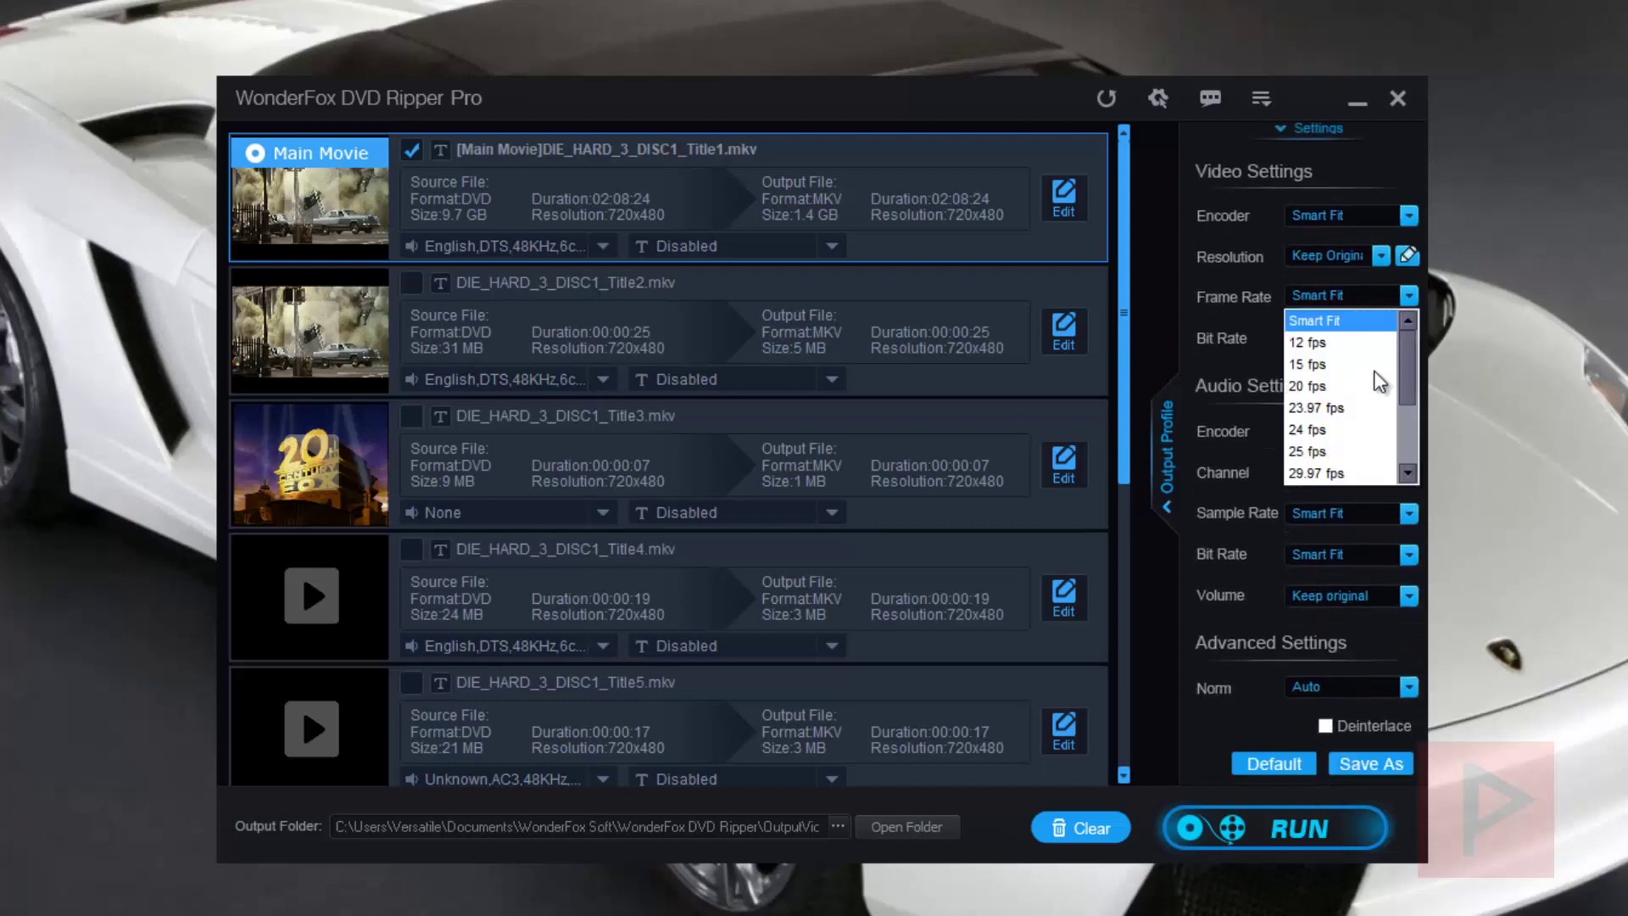
pyautogui.click(1348, 320)
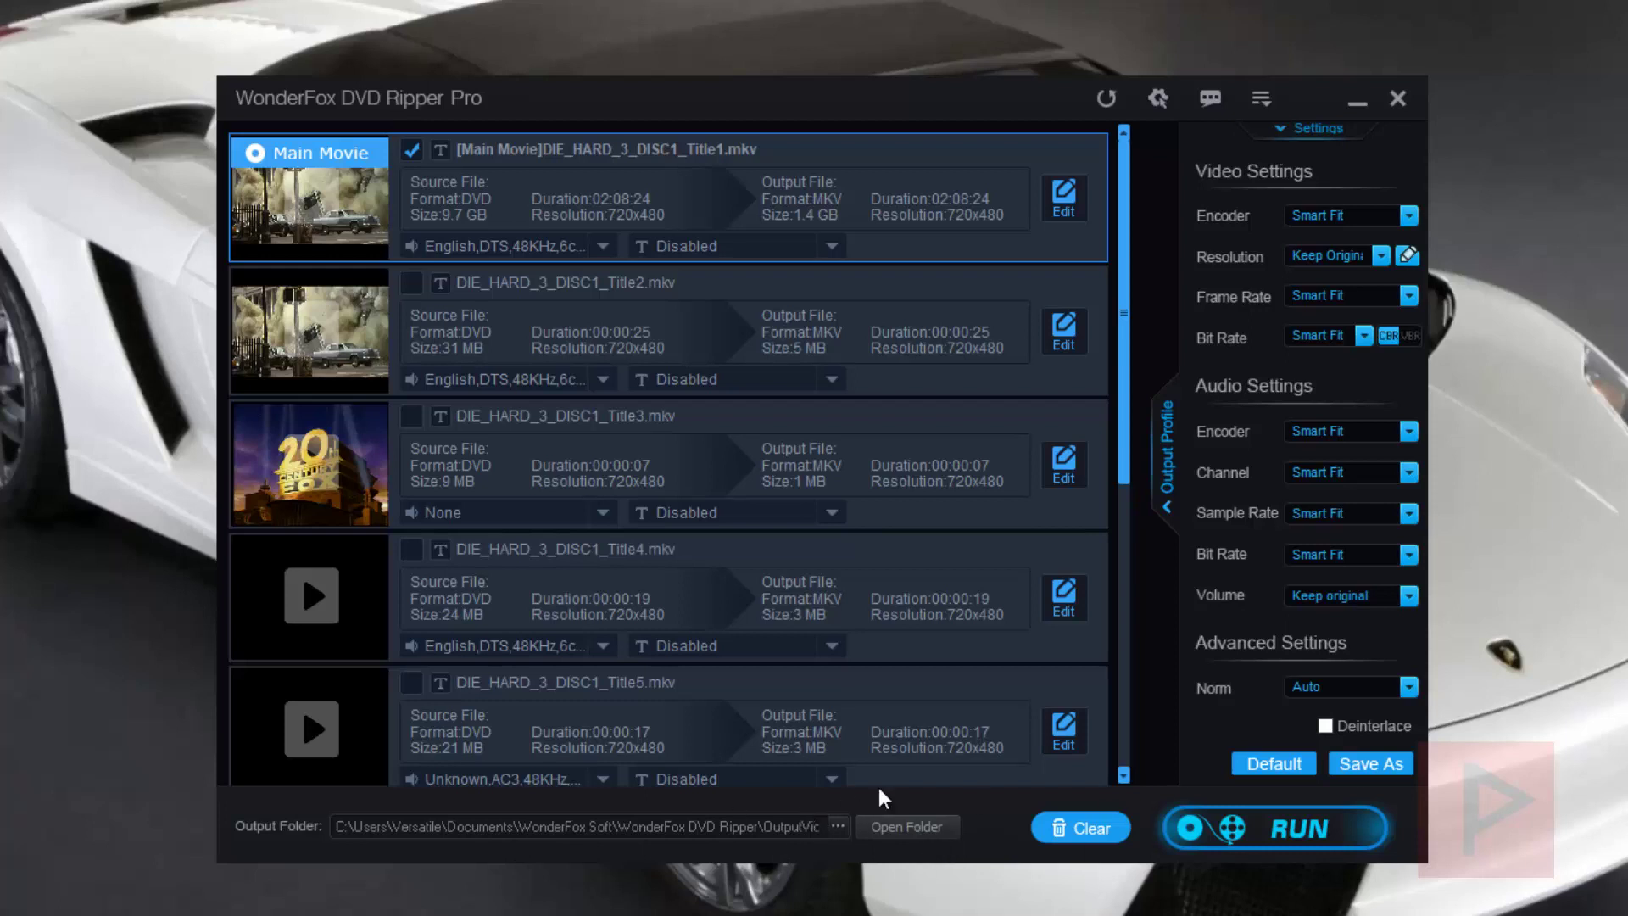
# Start ripping the main movie to MKV and cancel the running conversion.
pyautogui.click(1238, 827)
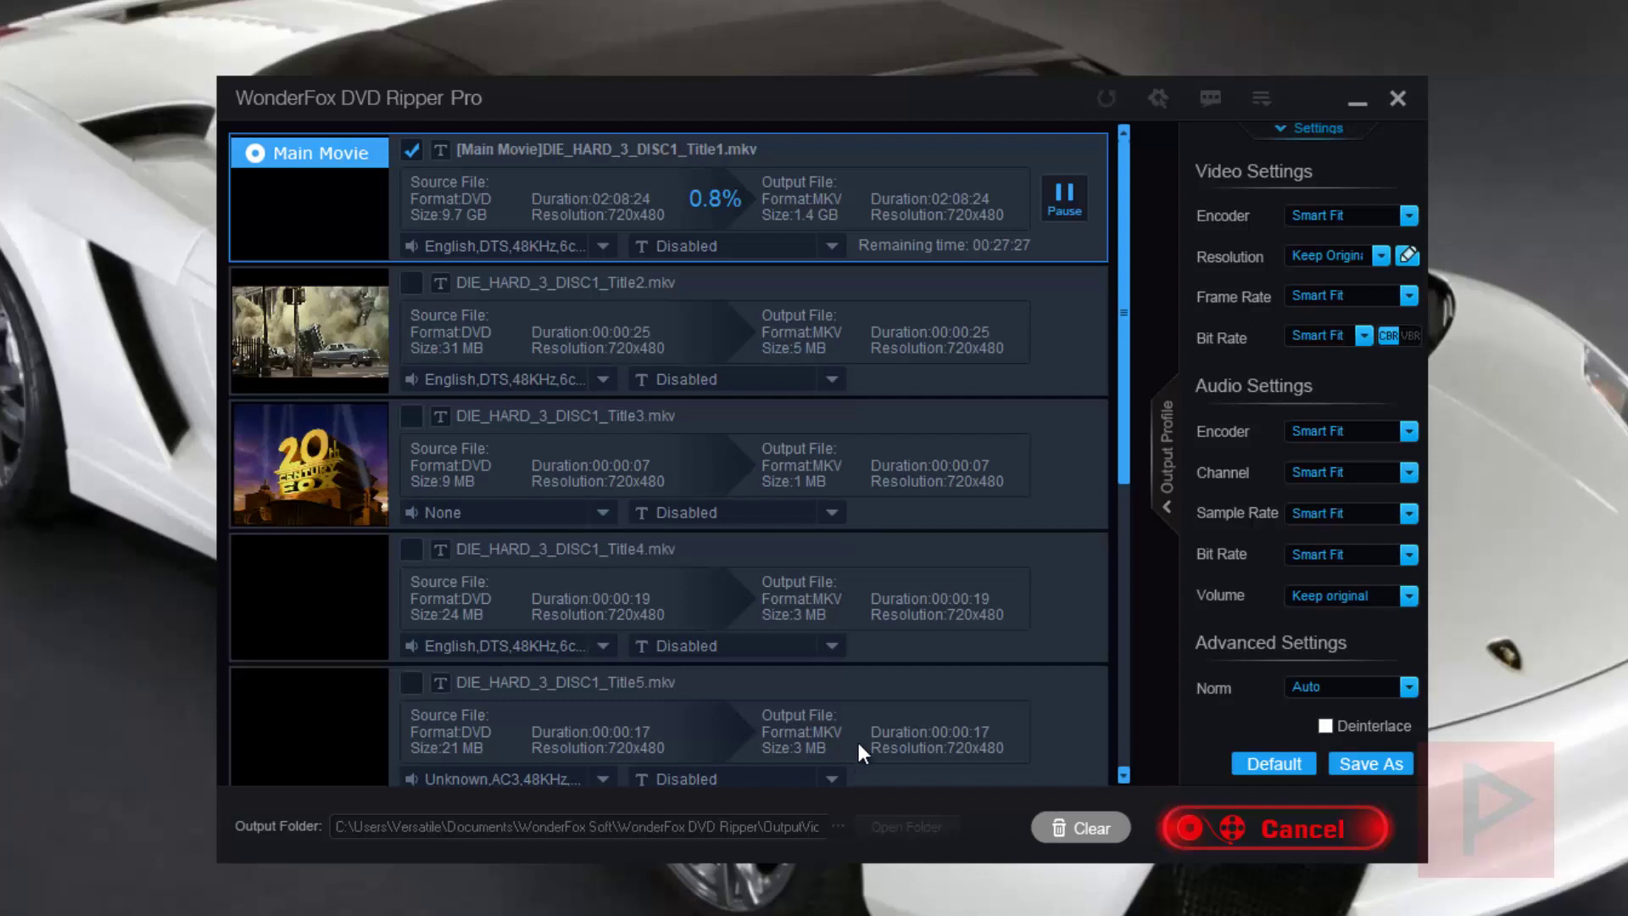
pyautogui.click(1276, 835)
pyautogui.click(871, 661)
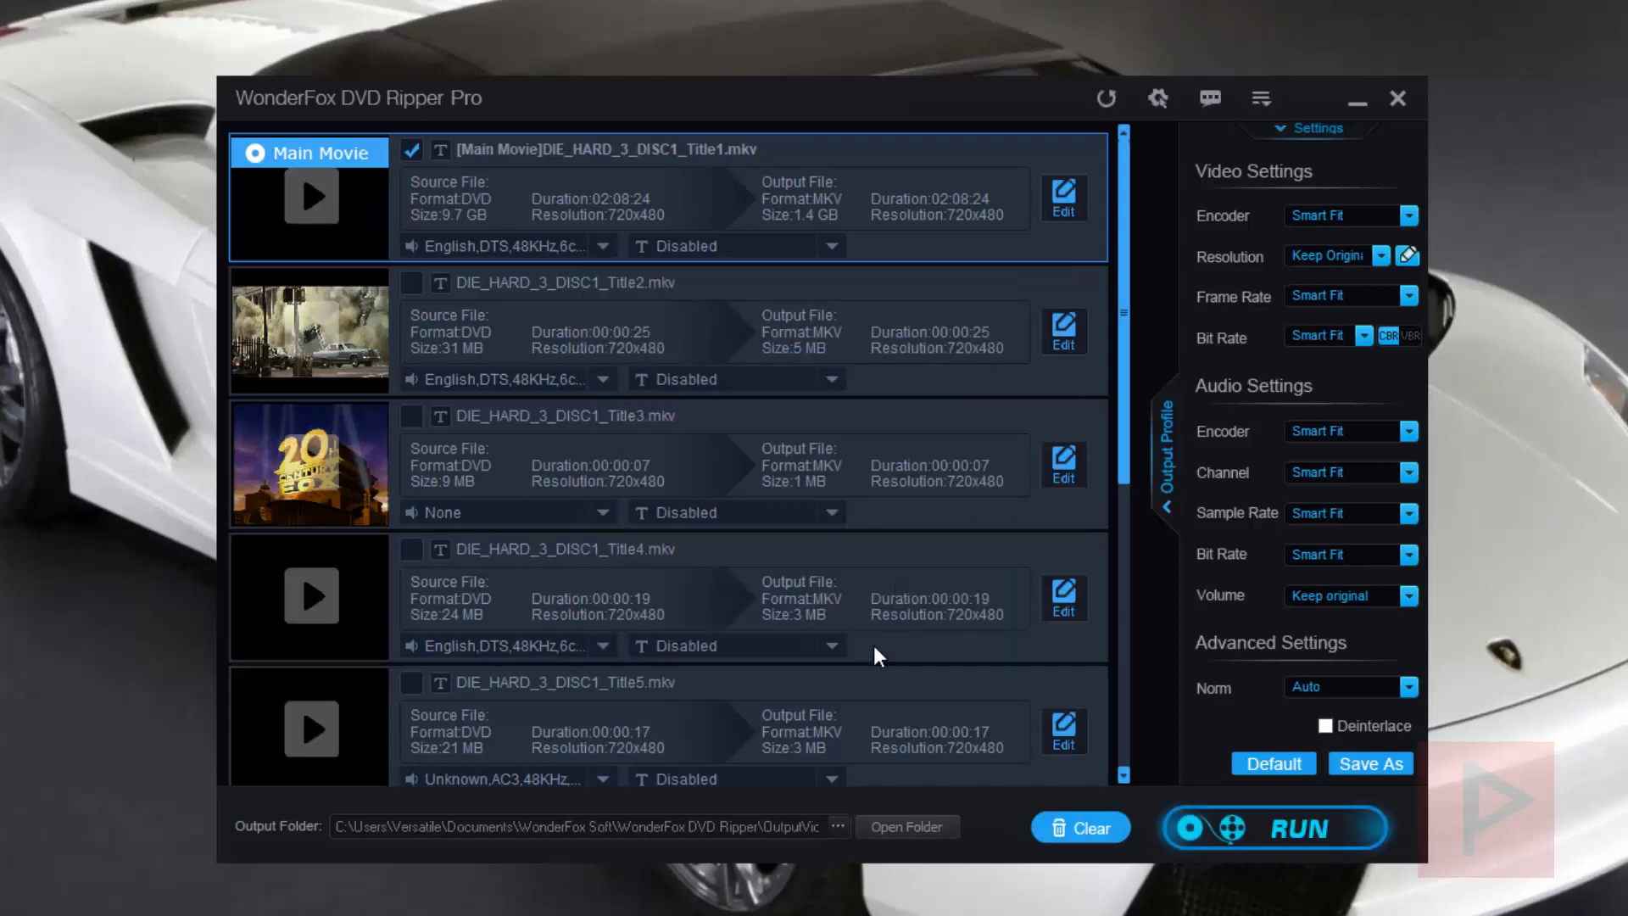
# Open the output folder and select the ripped file DIE_HARD_3_DISC1_Title1.mp4.
pyautogui.click(924, 828)
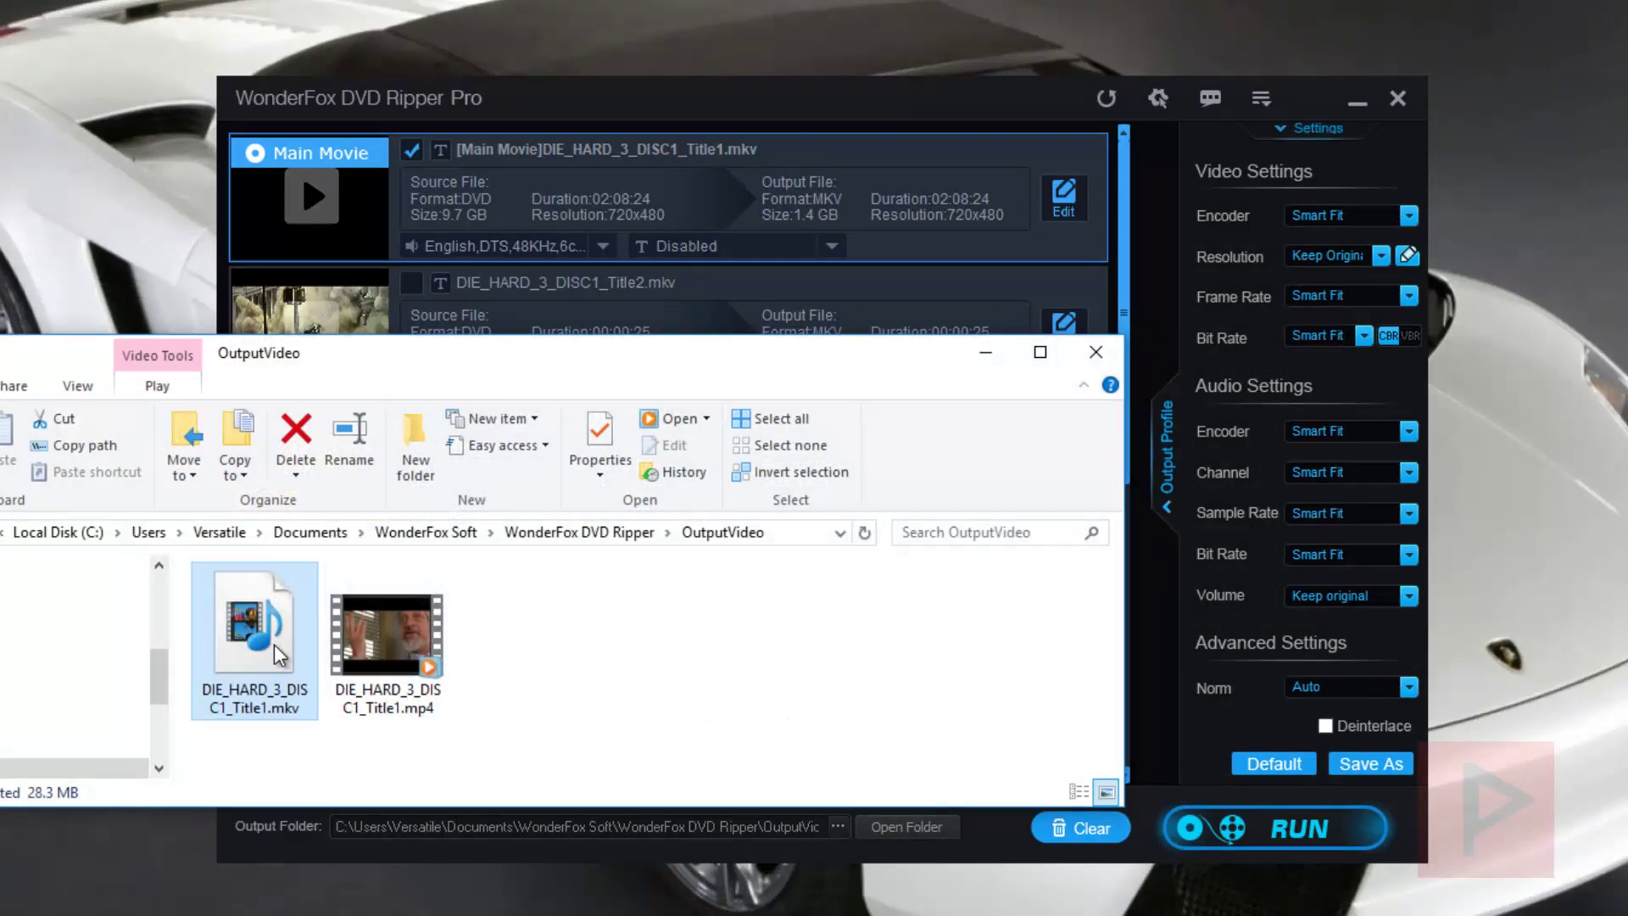
pyautogui.click(450, 683)
pyautogui.click(448, 683)
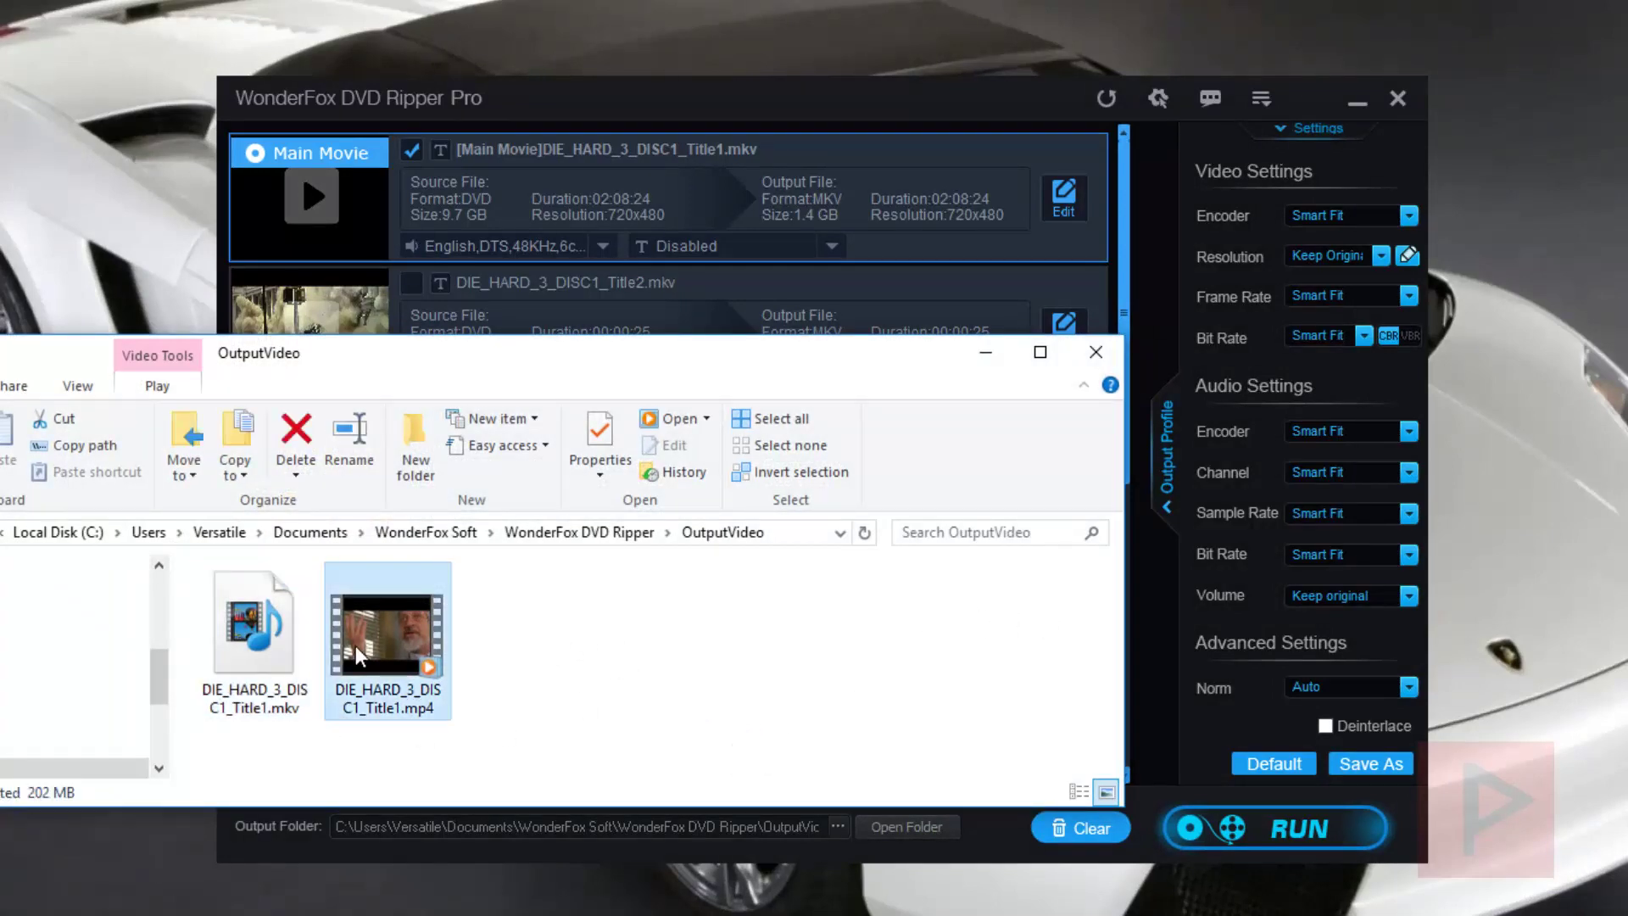
# Play the ripped file DIE_HARD_3_DISC1_Title1.mp4 in Windows Media Player to check its picture and sound.
pyautogui.rightClick(398, 675)
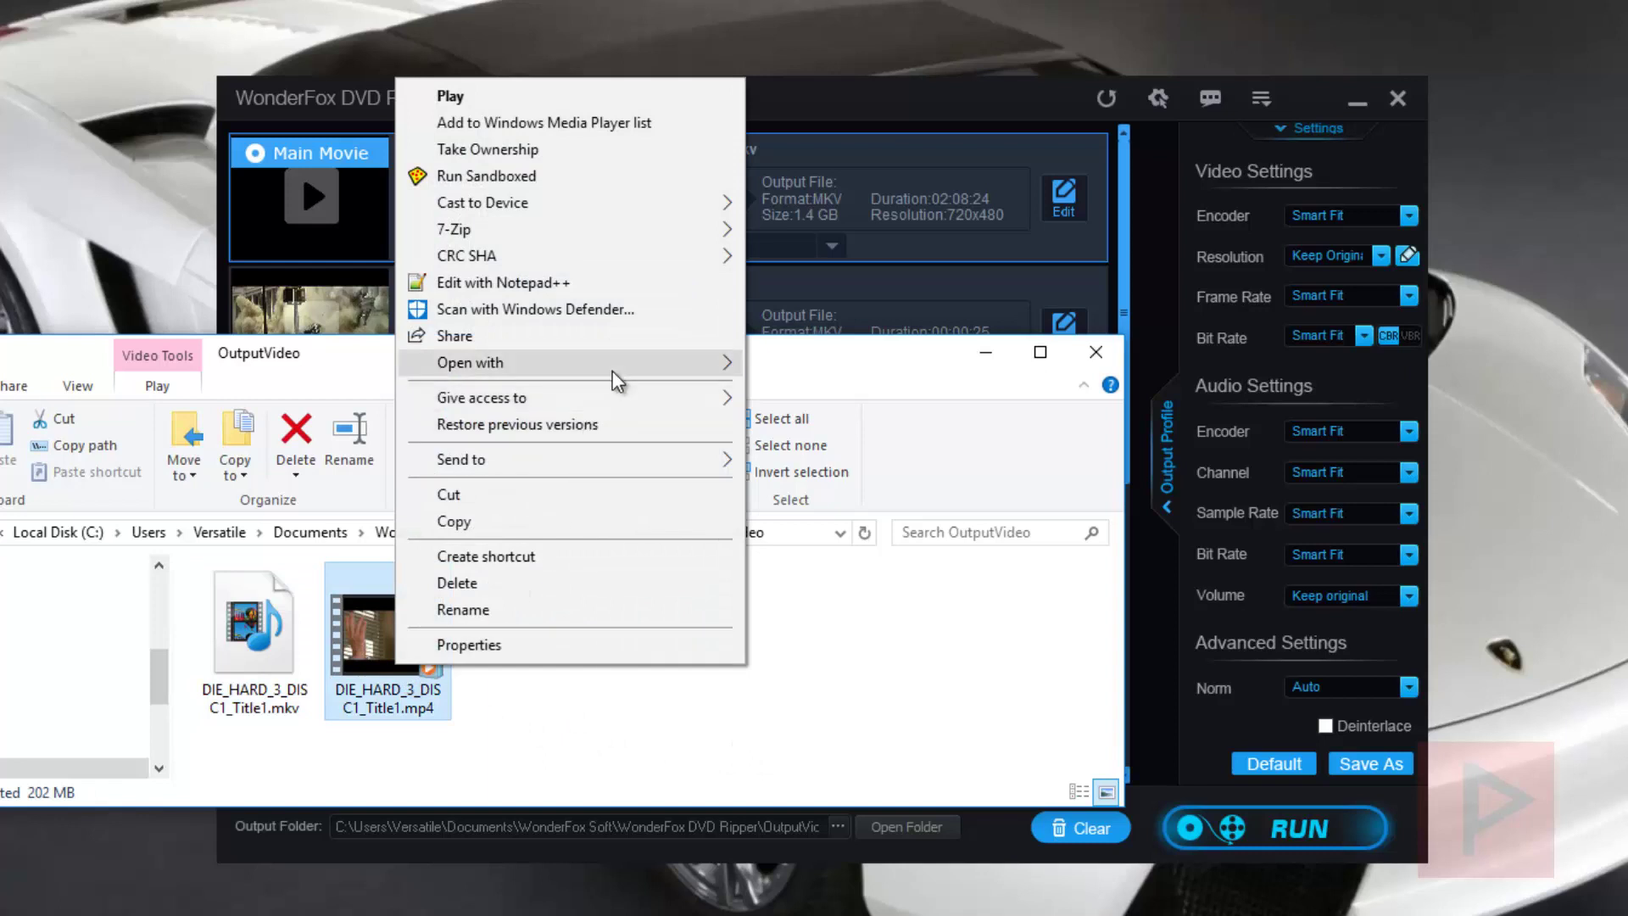
pyautogui.moveTo(620, 382)
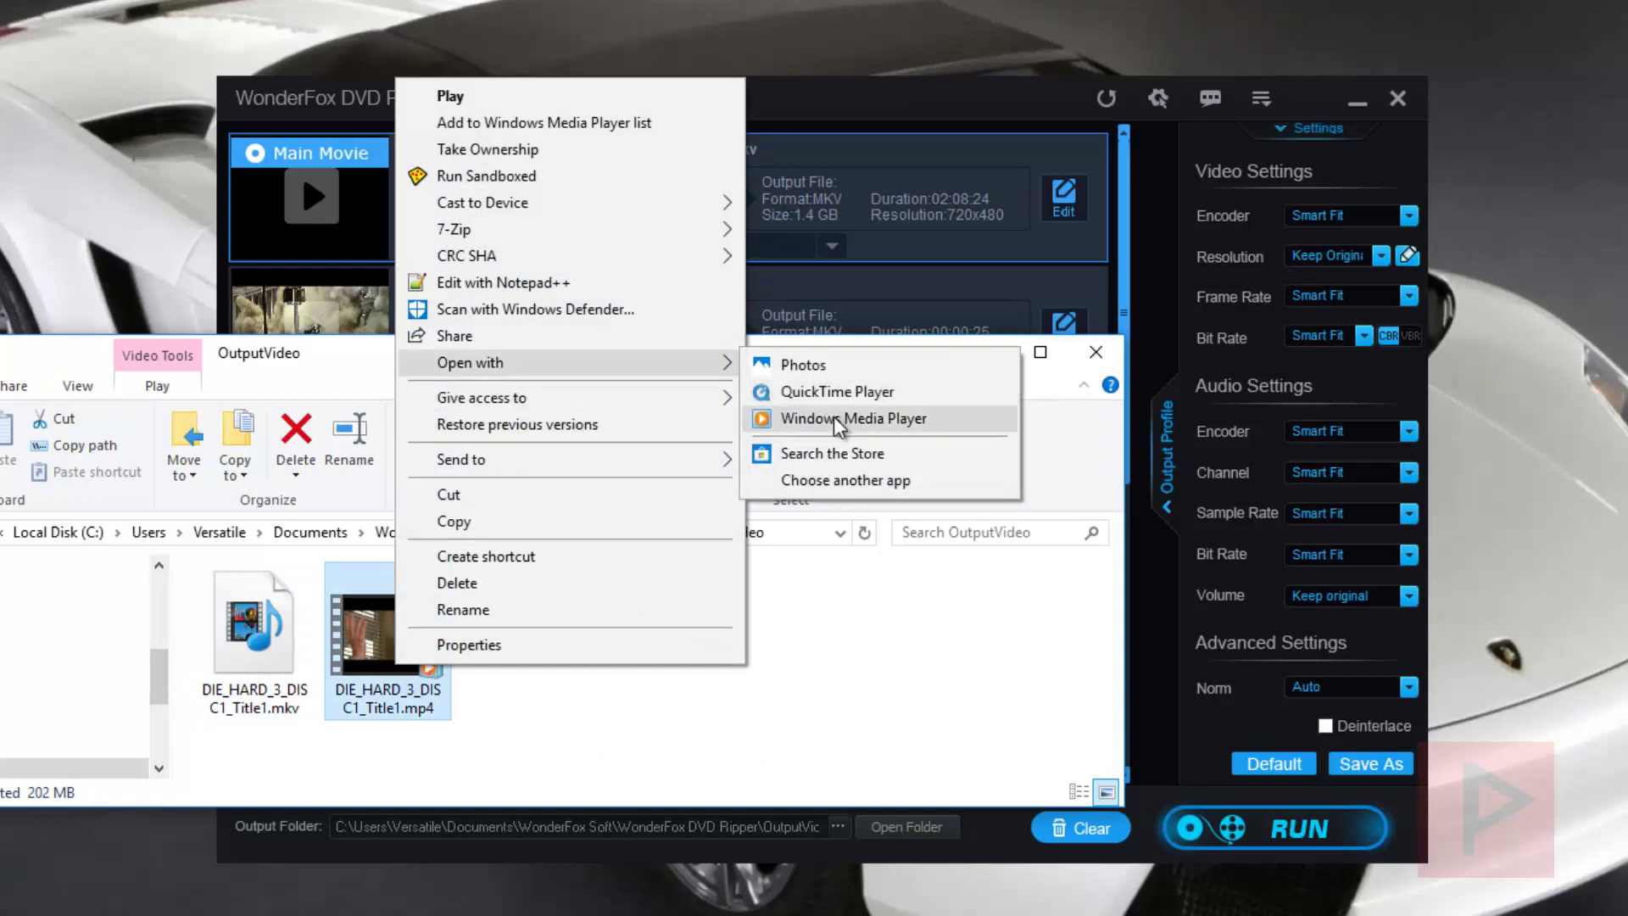
pyautogui.click(839, 420)
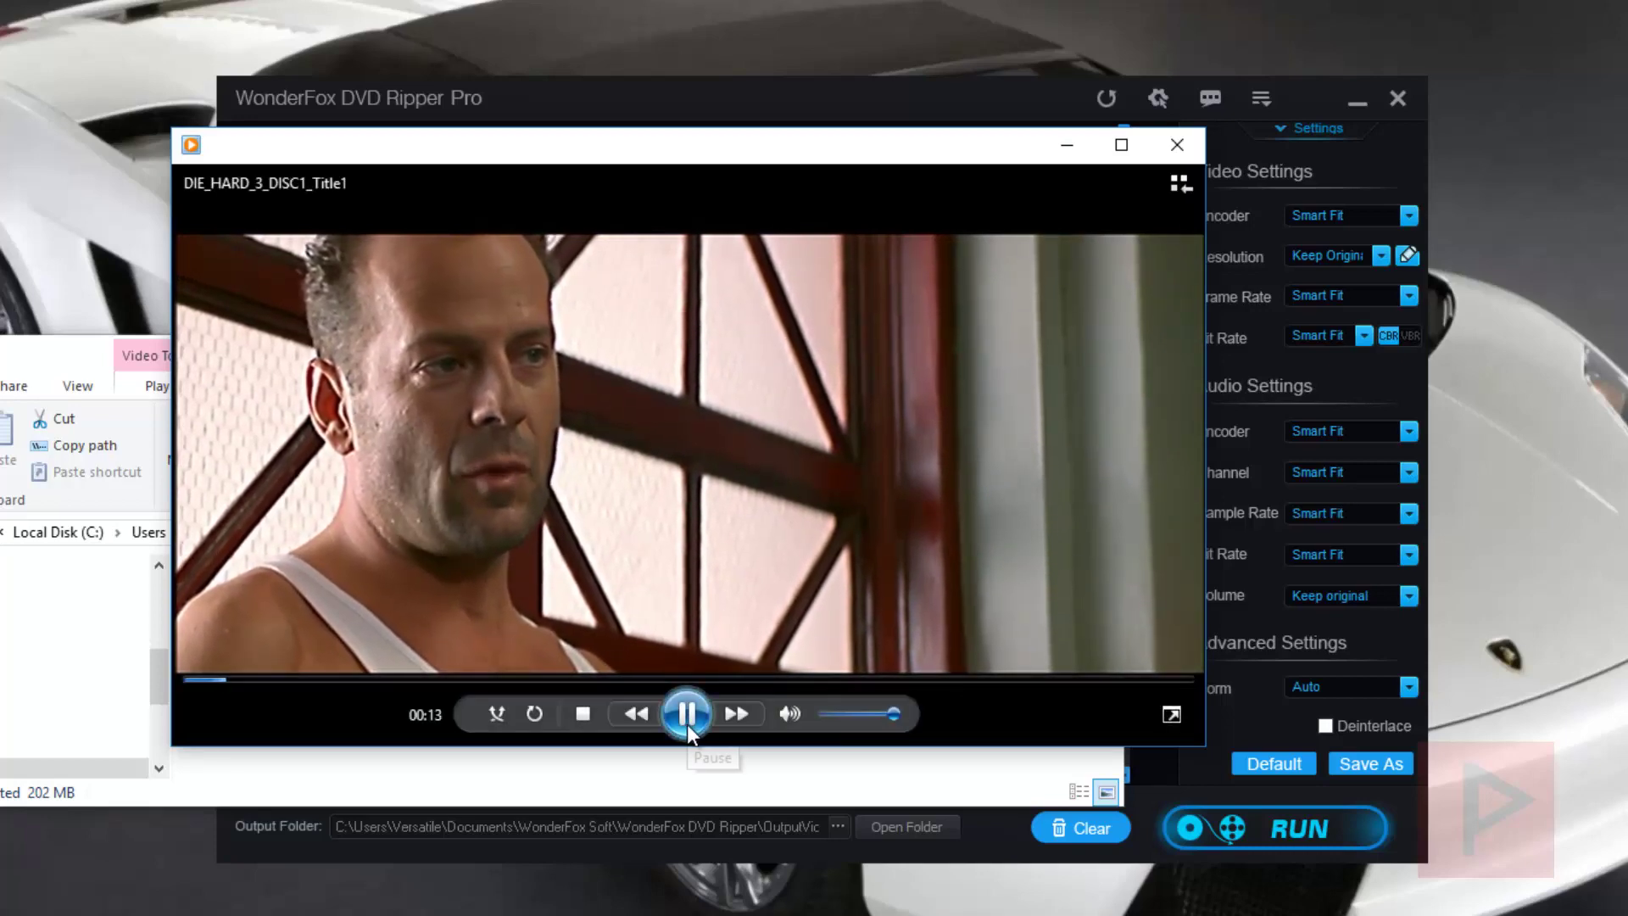
# Pause the movie playback and close both the media player and the OutputVideo folder window.
pyautogui.click(687, 725)
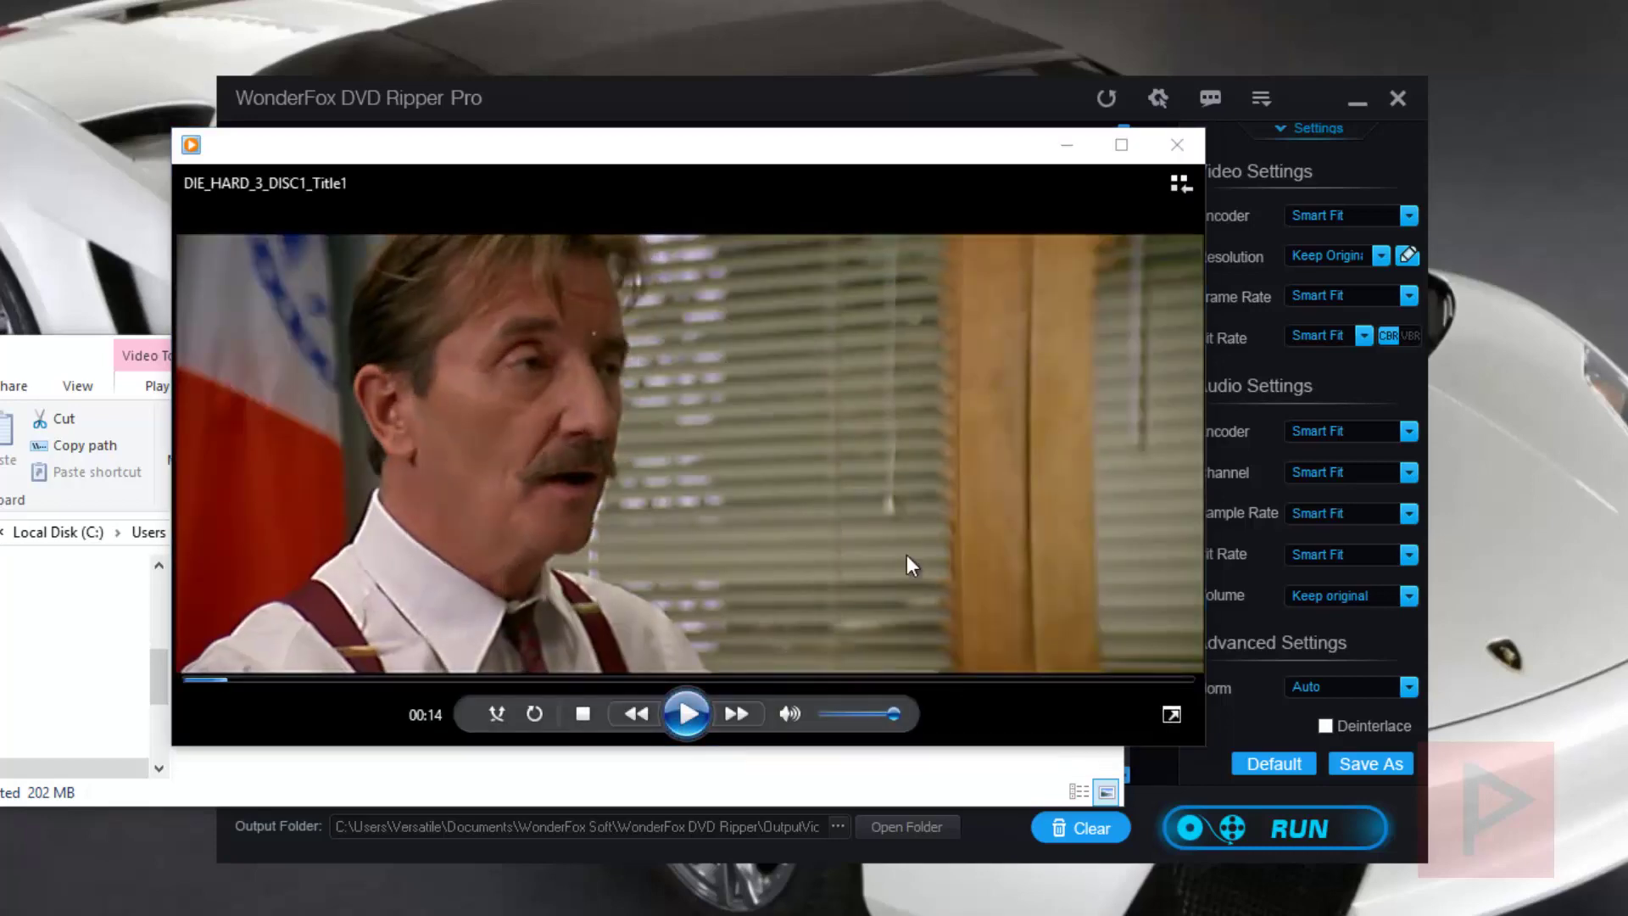
pyautogui.click(1178, 156)
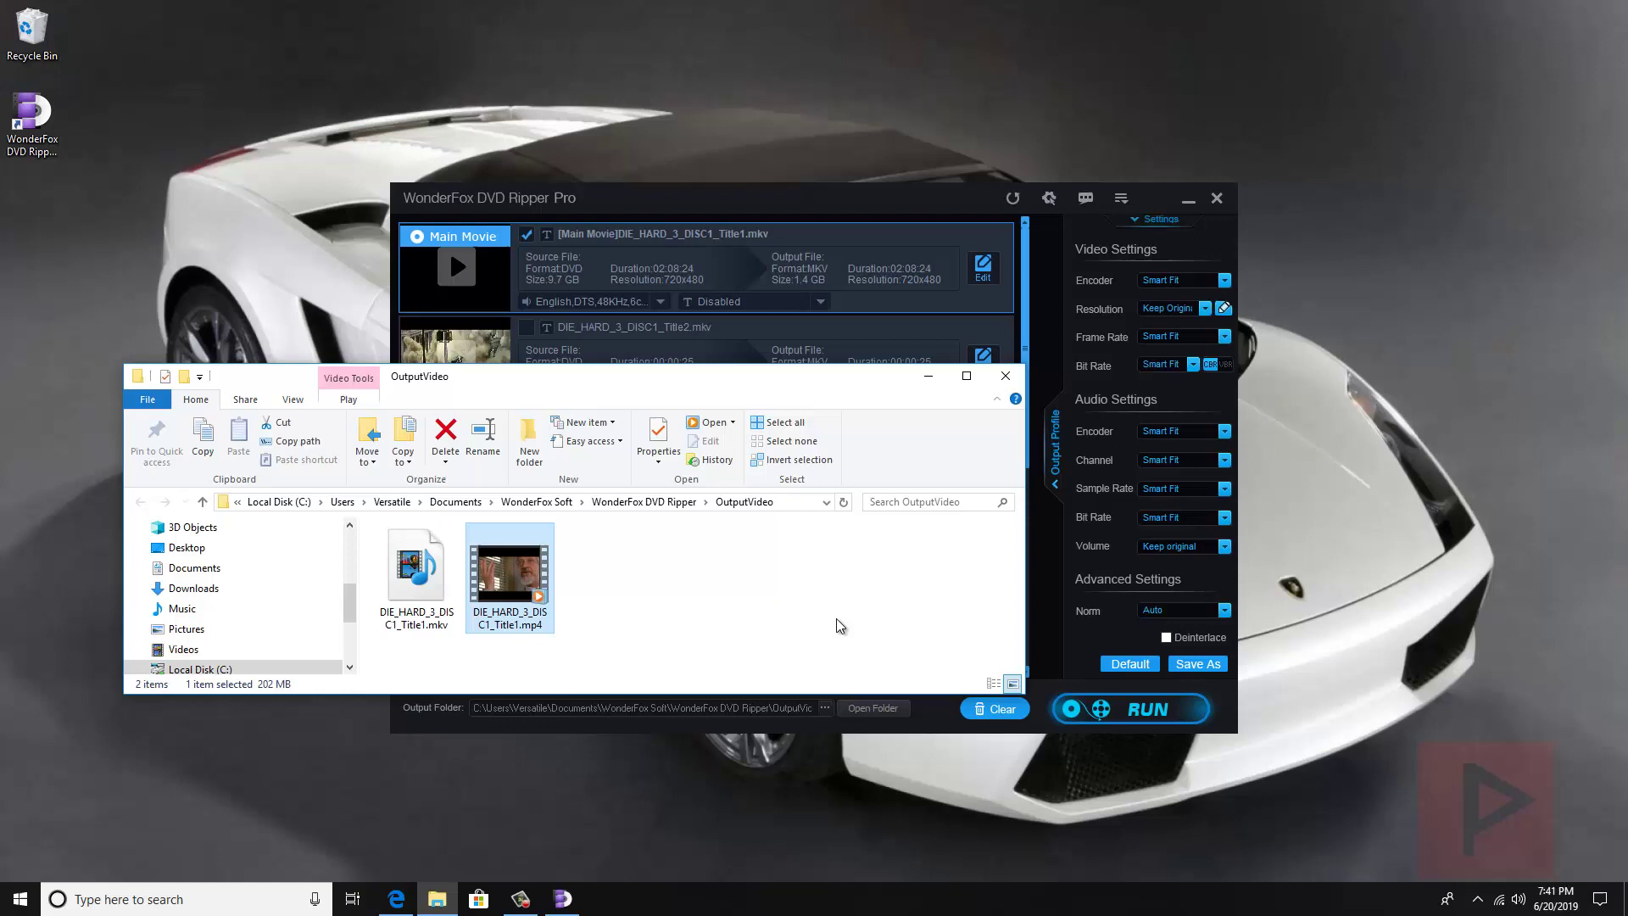
pyautogui.click(1006, 377)
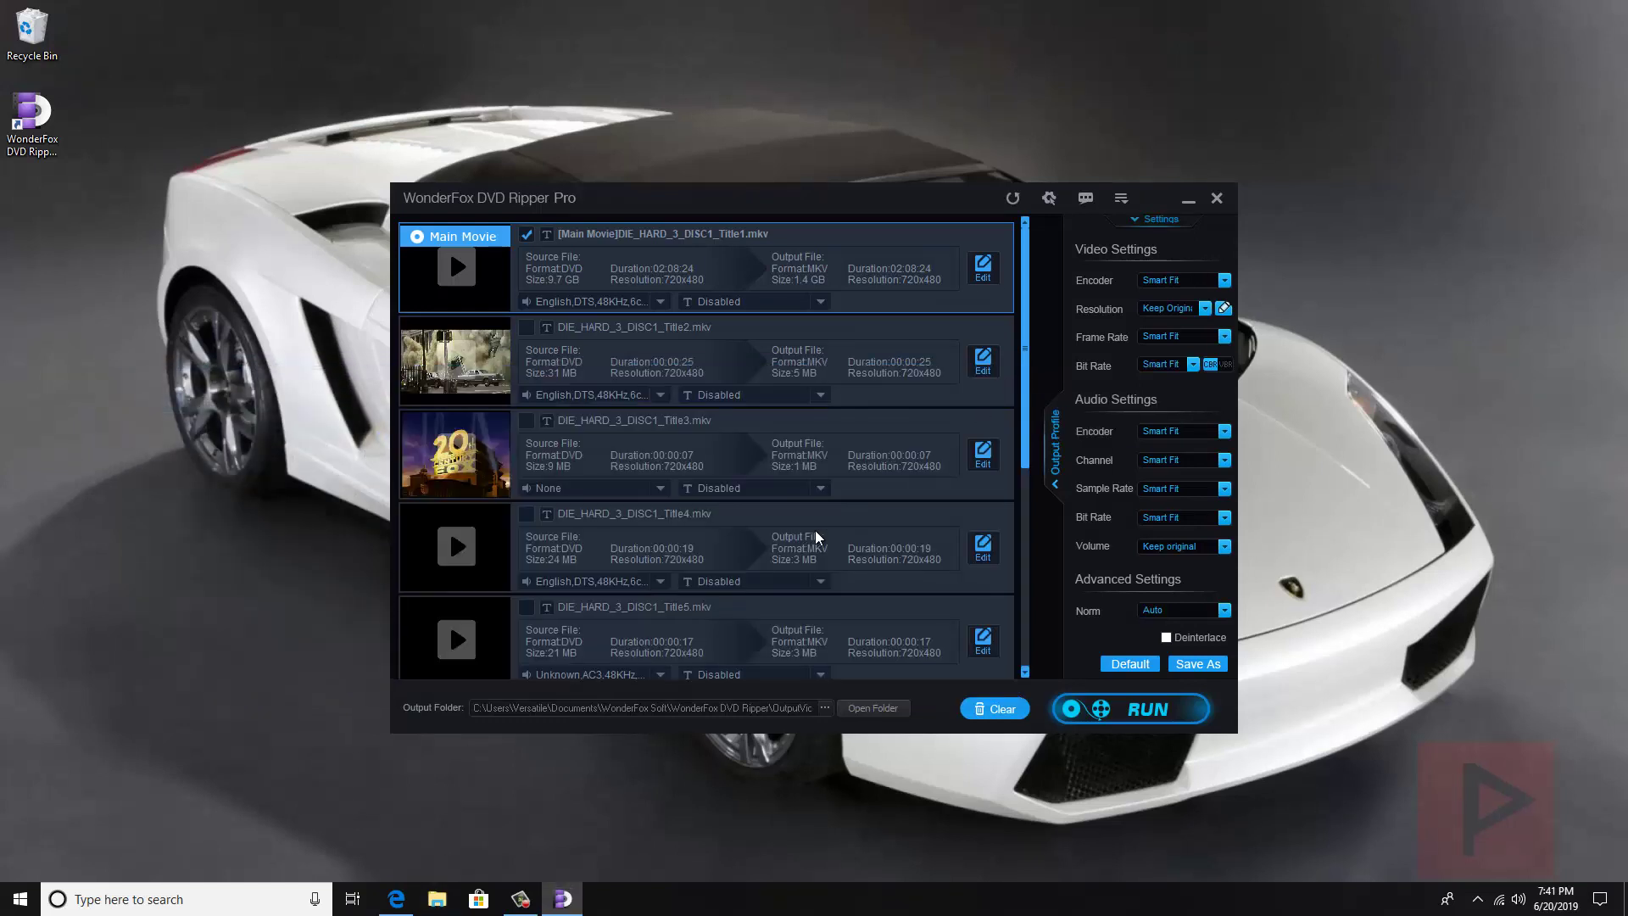